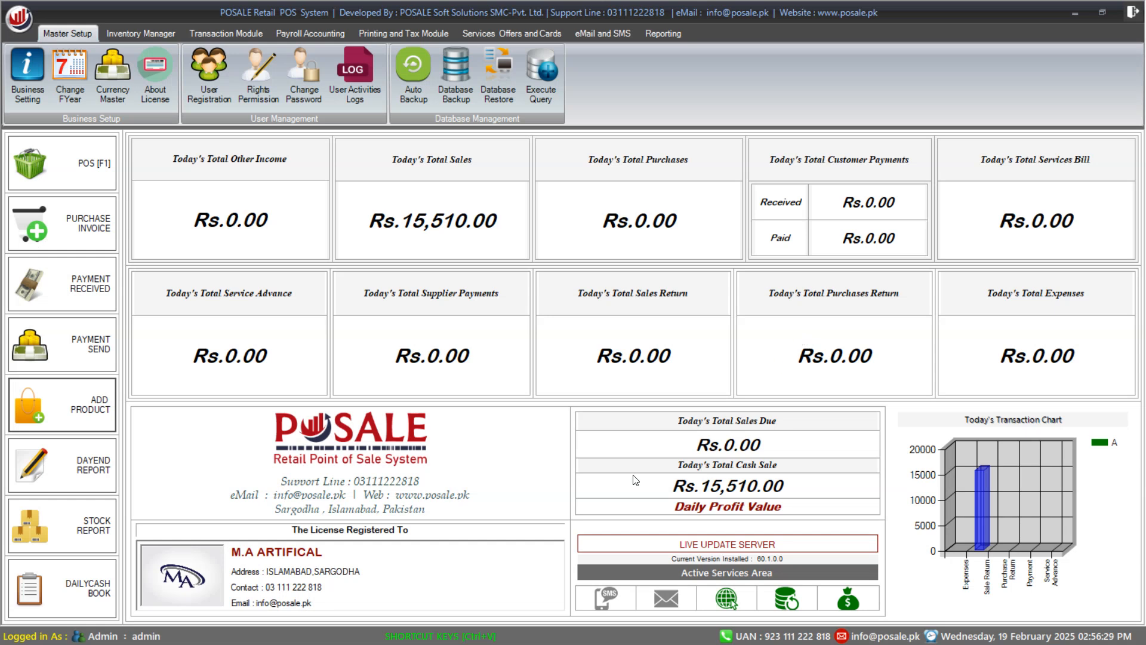
# Open a bulk opening stock entry, set the storage type to Store and keep that selection fixed.
pyautogui.click(155, 31)
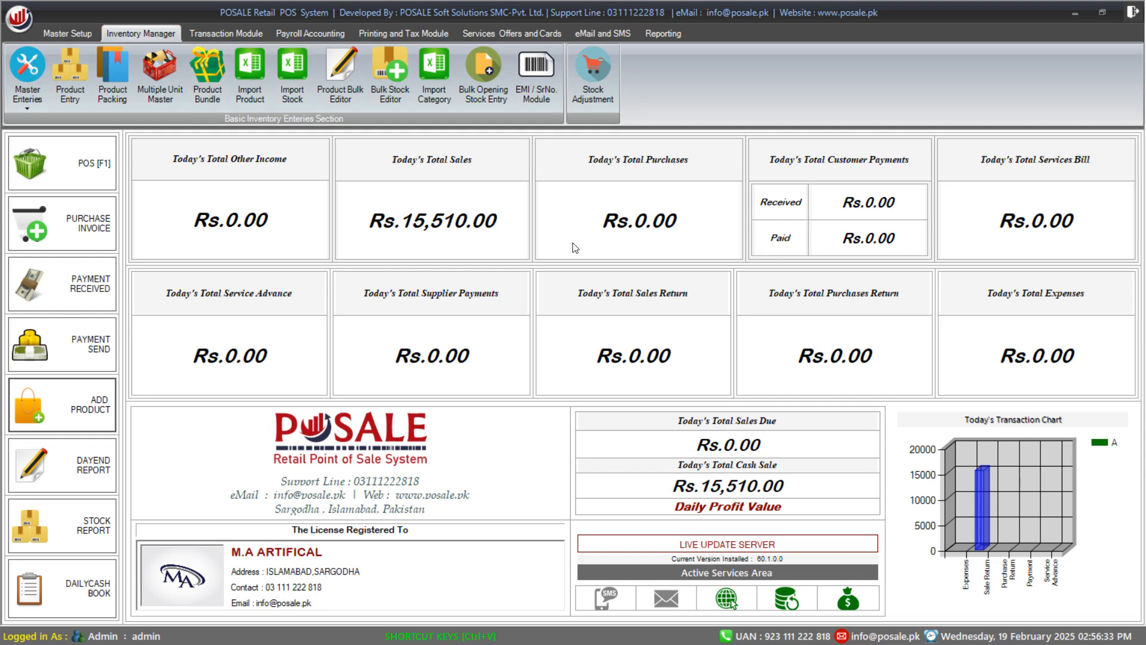
pyautogui.click(493, 102)
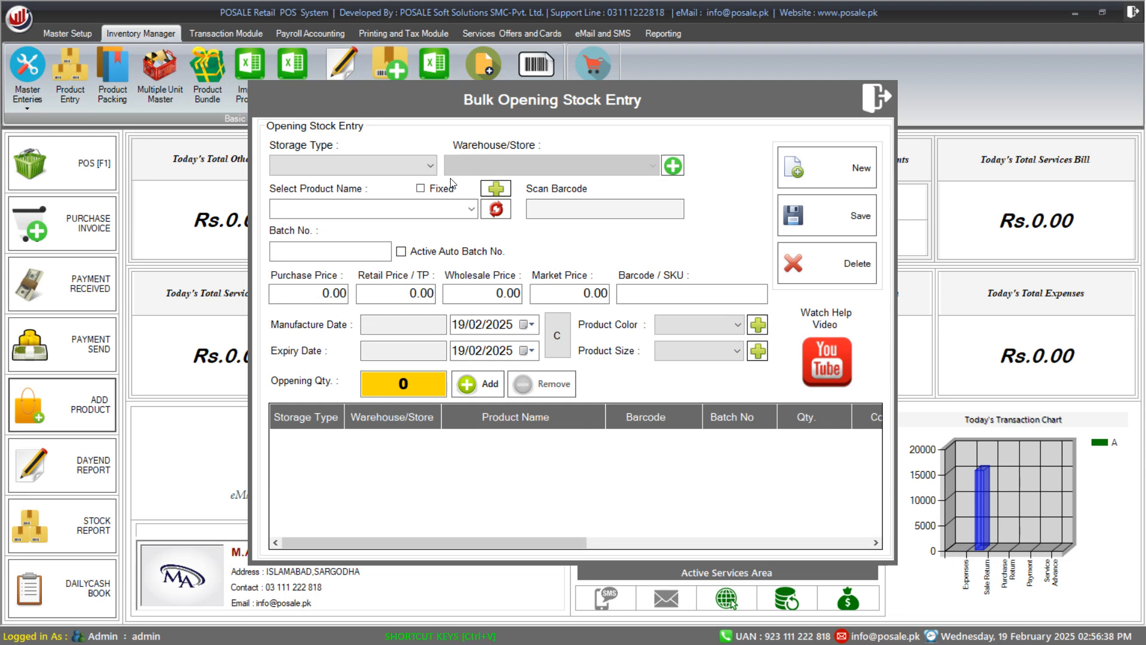
pyautogui.click(430, 166)
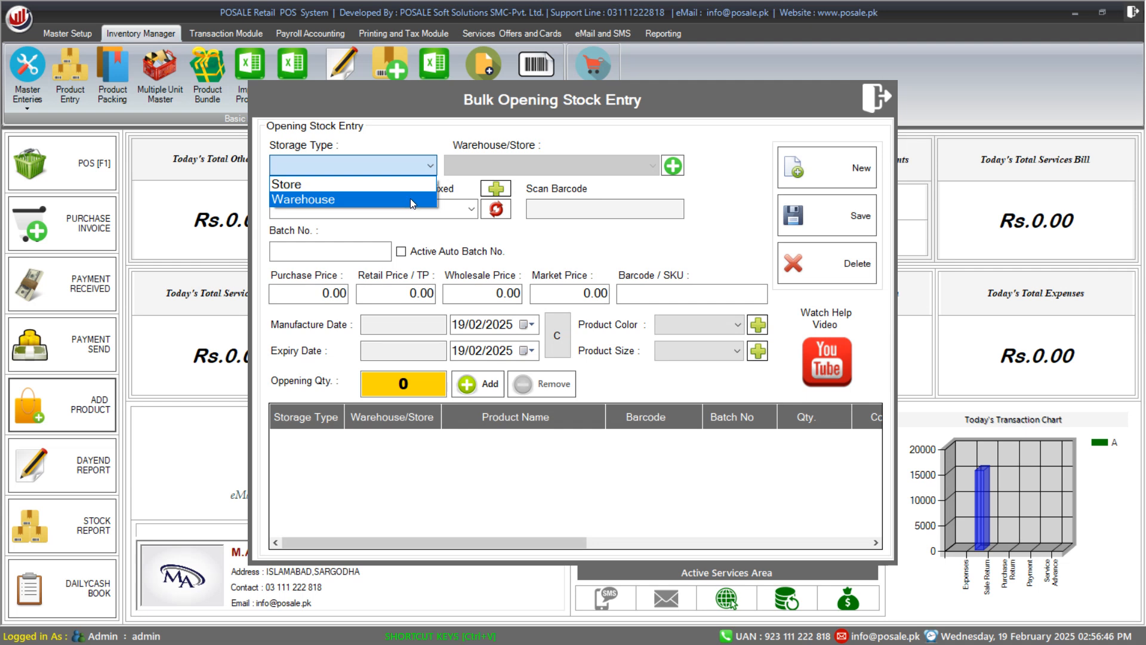
pyautogui.click(411, 187)
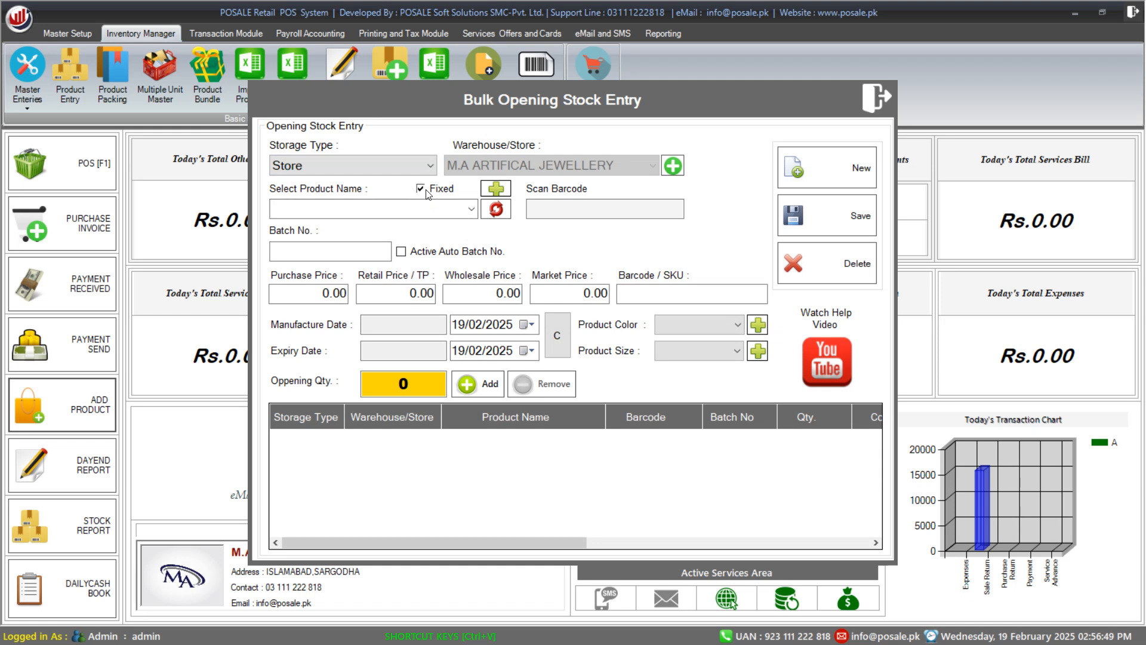
# Search the products for "set" and add TAZMEEN BRIDAL SET to the entry with an opening quantity of 10.
pyautogui.click(417, 208)
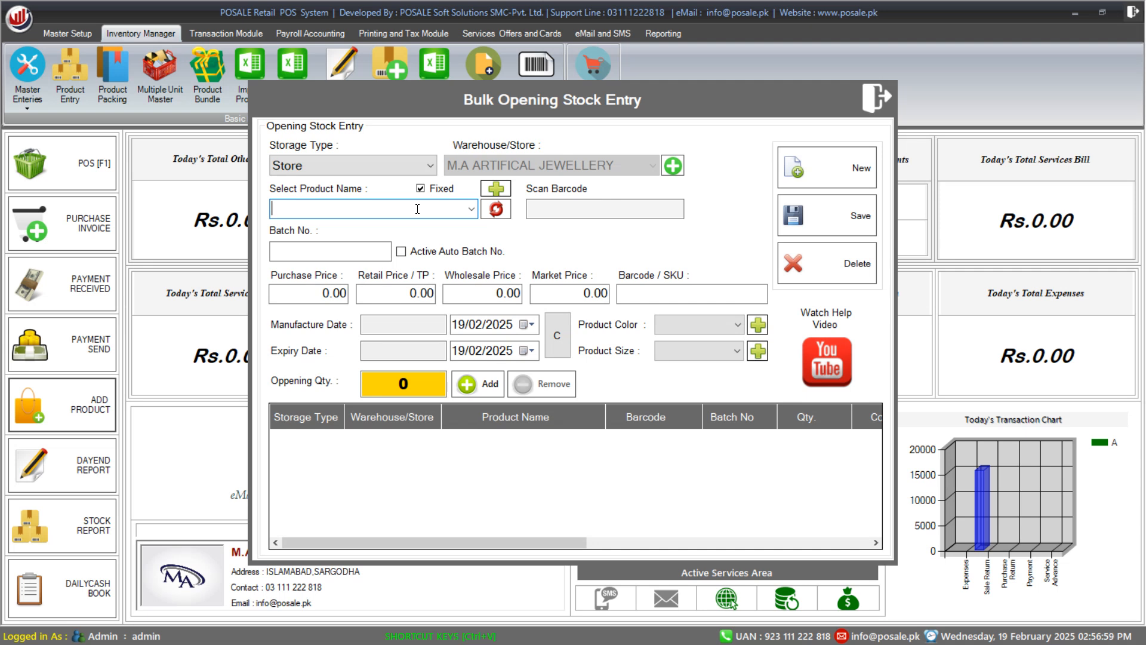
pyautogui.write('S')
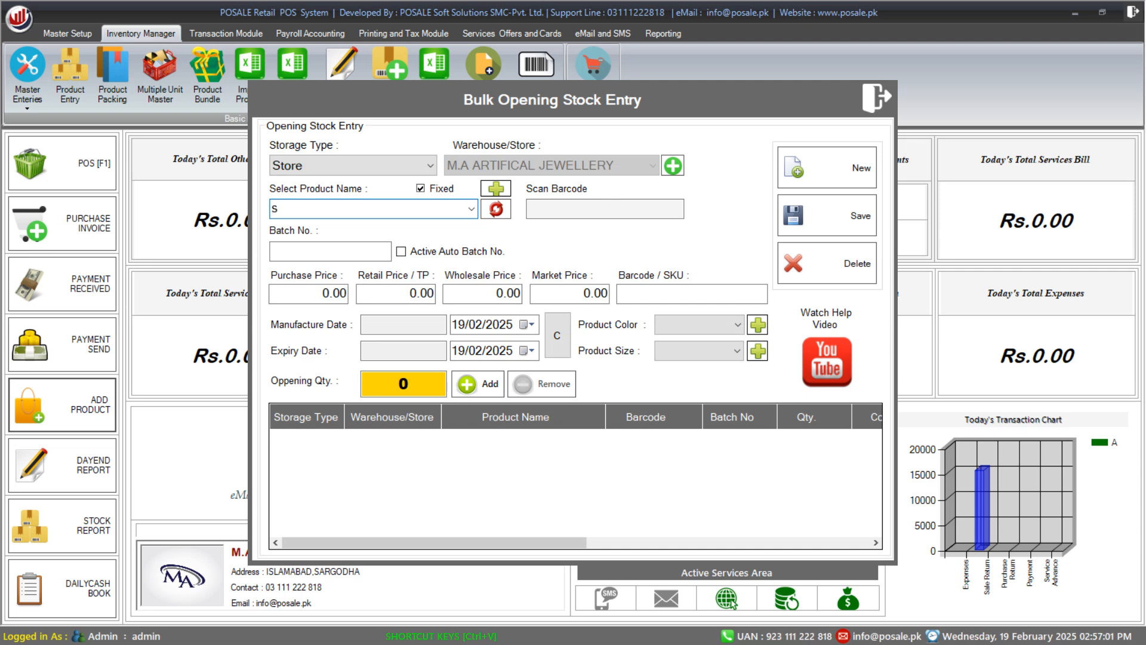
pyautogui.write('et')
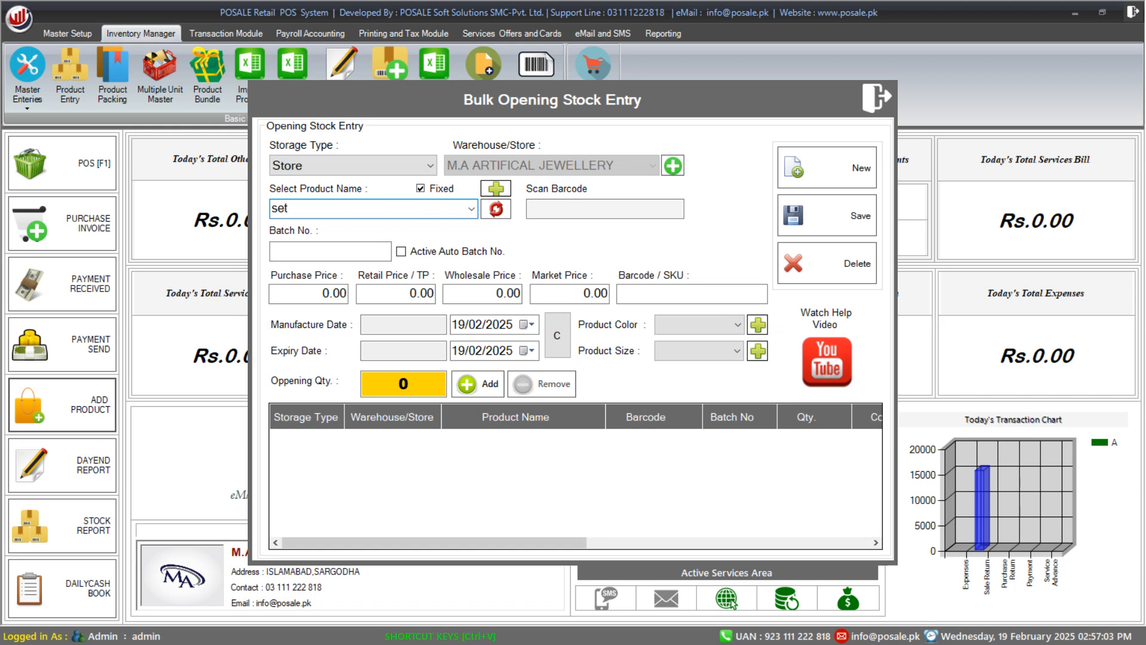
pyautogui.press('Return')
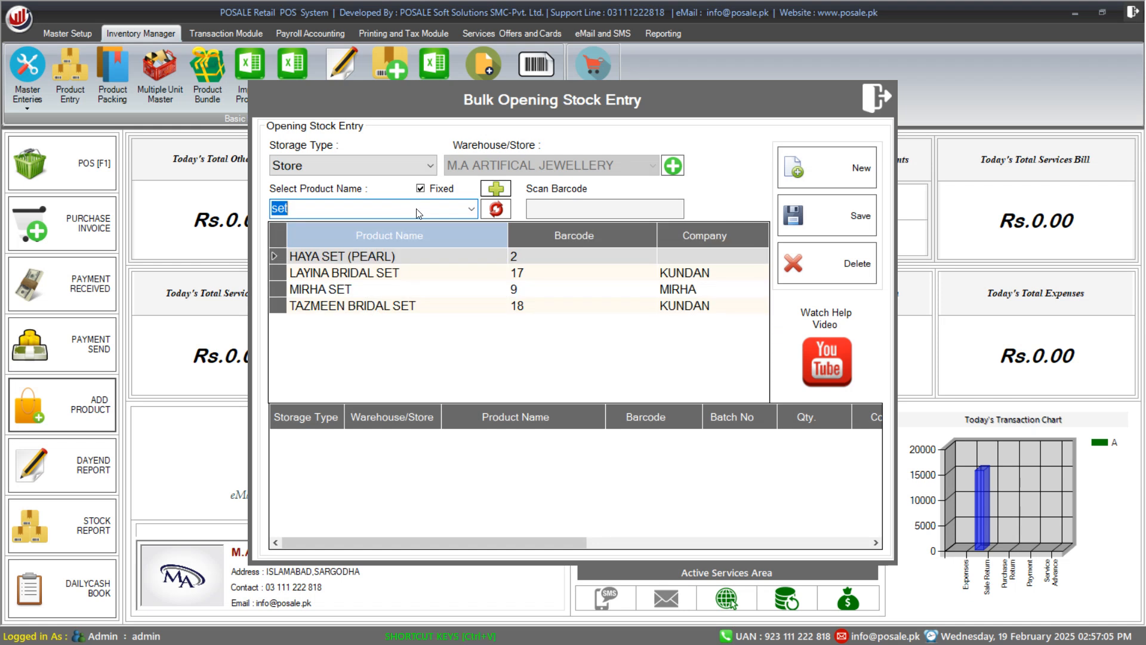
pyautogui.press('Down')
pyautogui.press('Down')
pyautogui.press('Down')
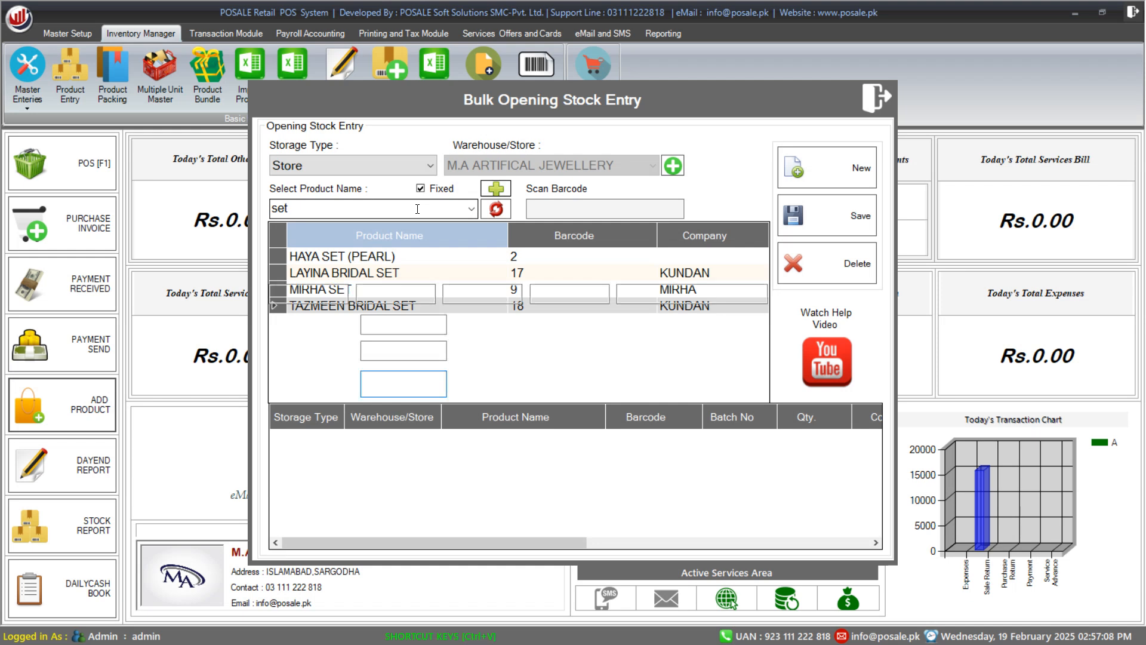
pyautogui.press('Return')
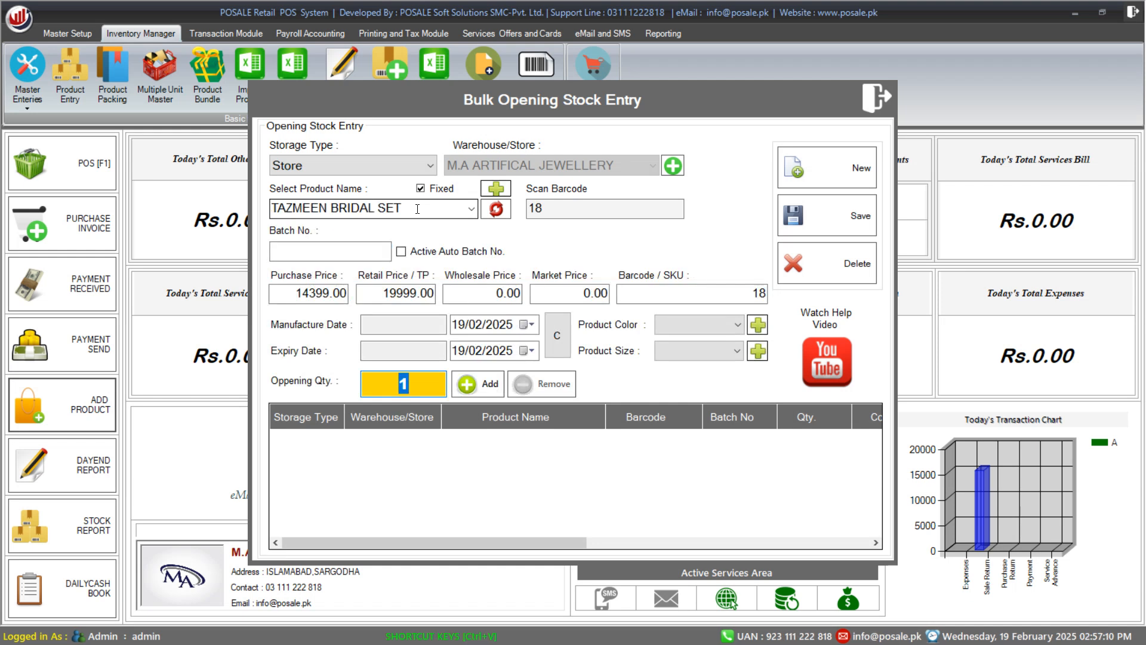
pyautogui.write('10')
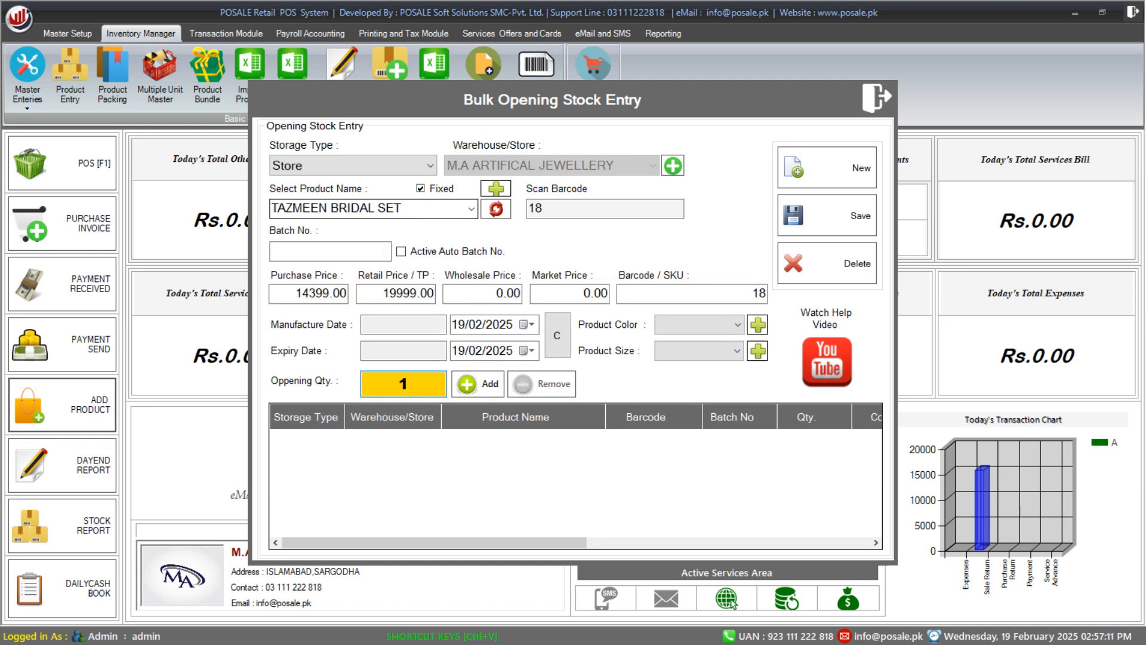
pyautogui.click(418, 209)
pyautogui.press('Return')
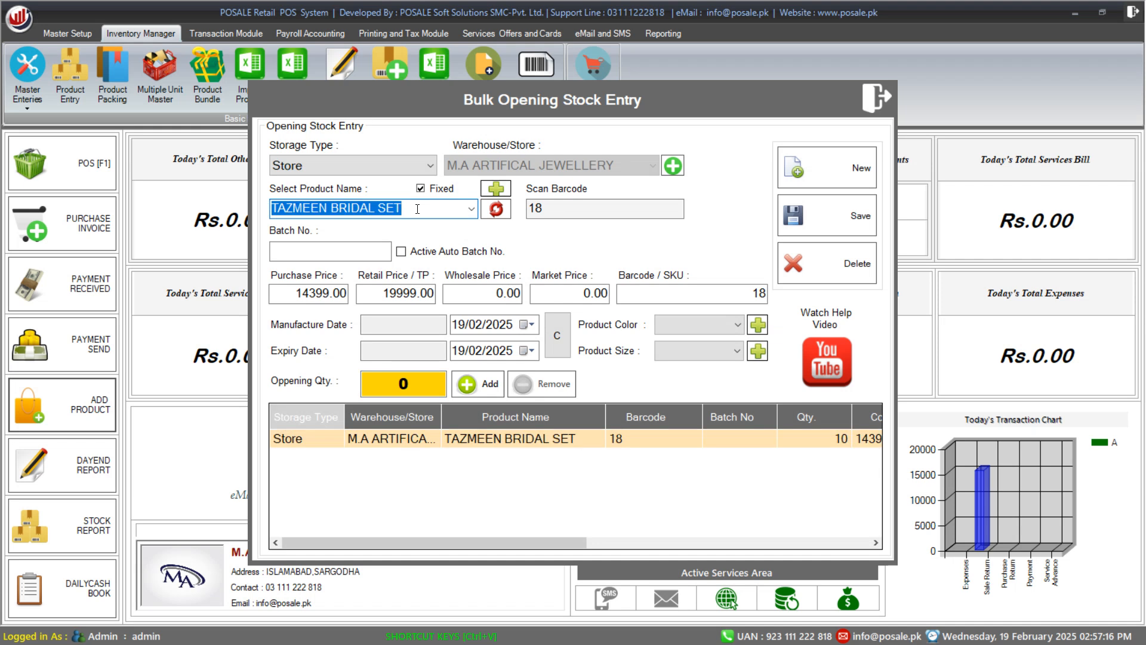
# Search the products for "jhum" and add MIRA JHUMKAY to the entry with an opening quantity of 12.
pyautogui.write('jhum')
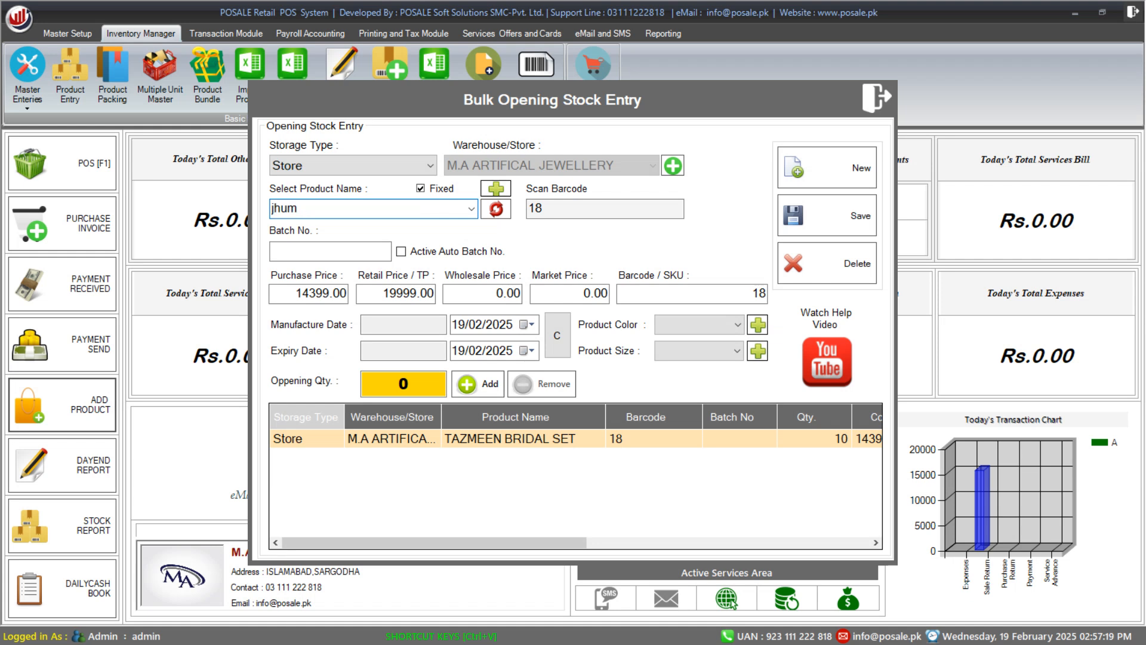
pyautogui.click(417, 208)
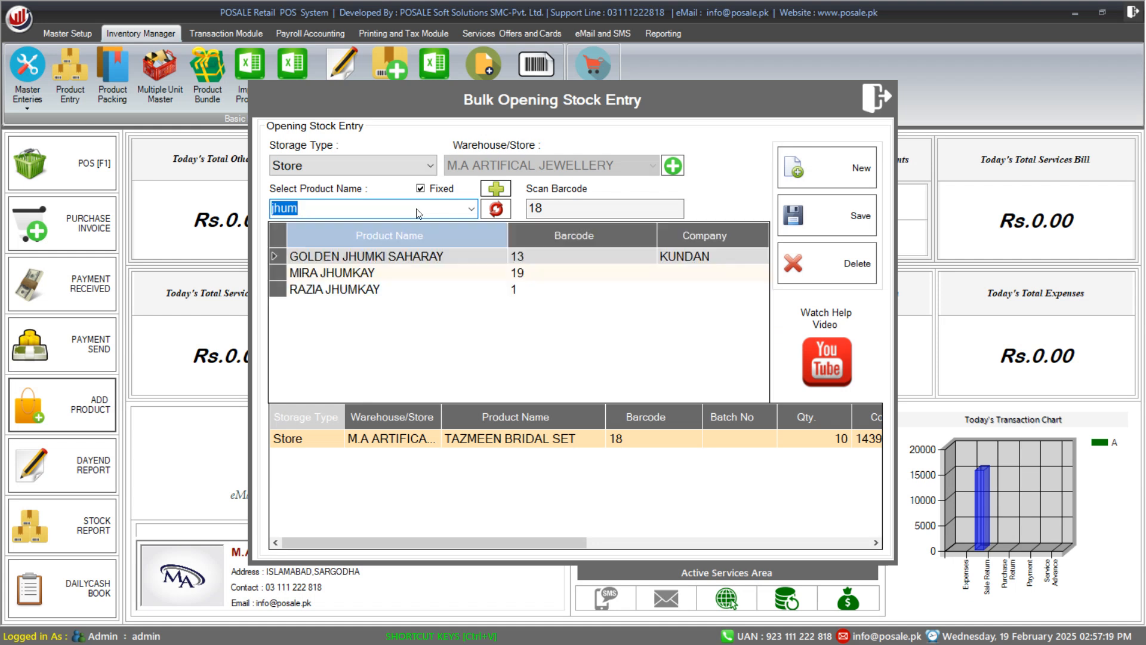
pyautogui.click(417, 209)
pyautogui.press('Down')
pyautogui.press('Return')
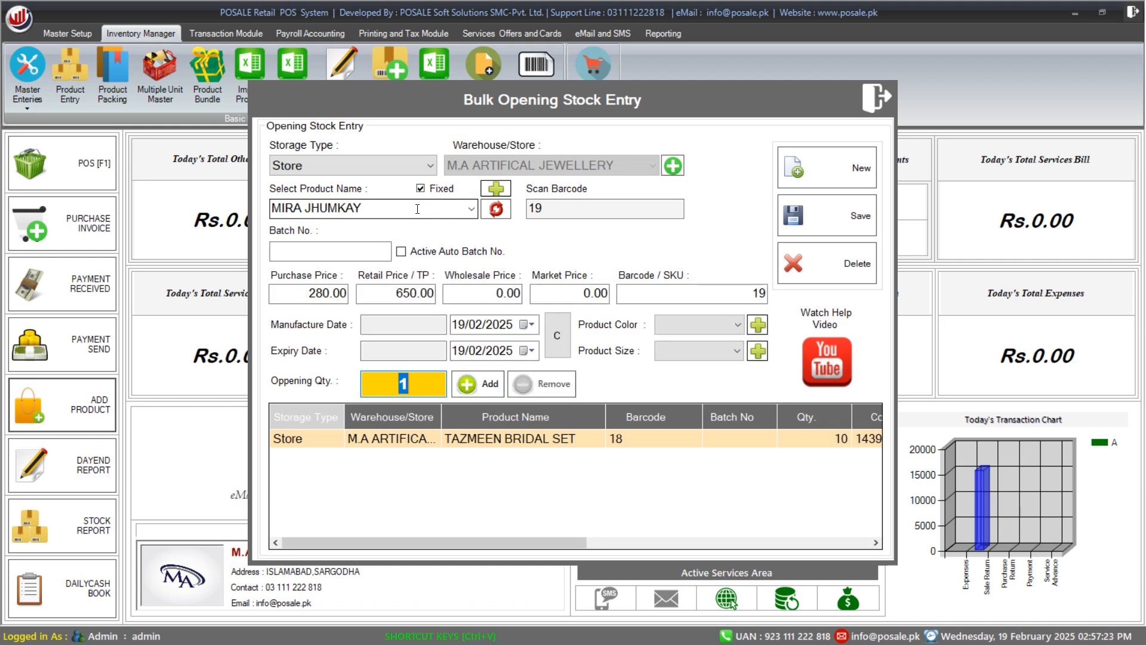
pyautogui.write('12')
pyautogui.press('Return')
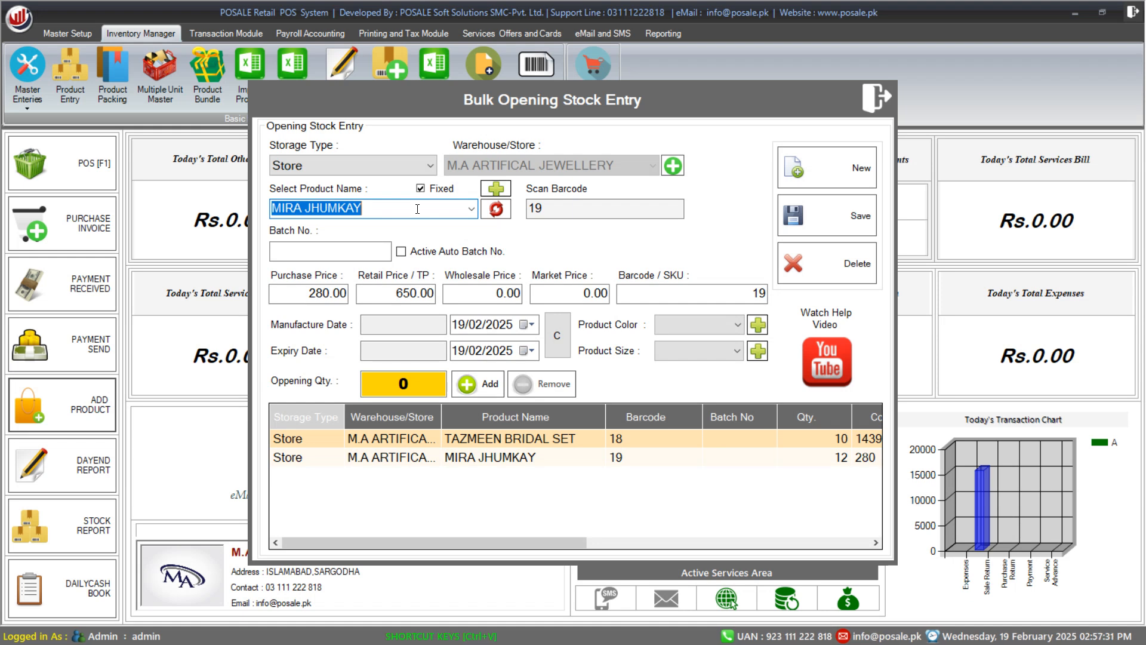
# Search the products for "bang" and add BANGLES to the entry with an opening quantity of 20.
pyautogui.write('ban')
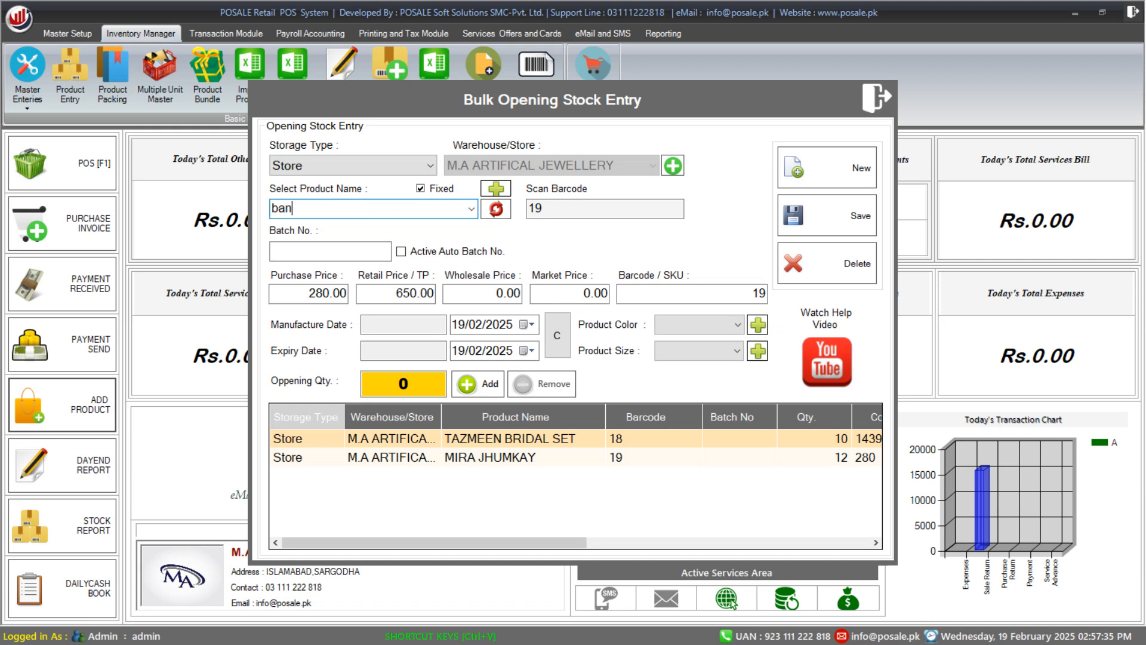
pyautogui.write('g')
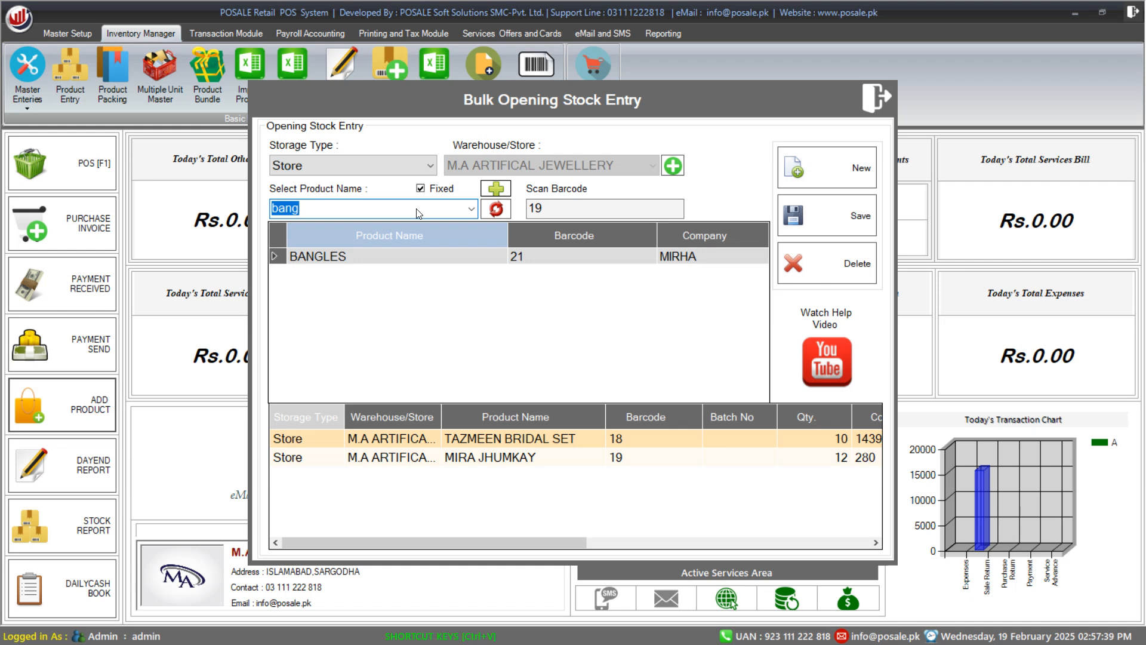
pyautogui.press('Return')
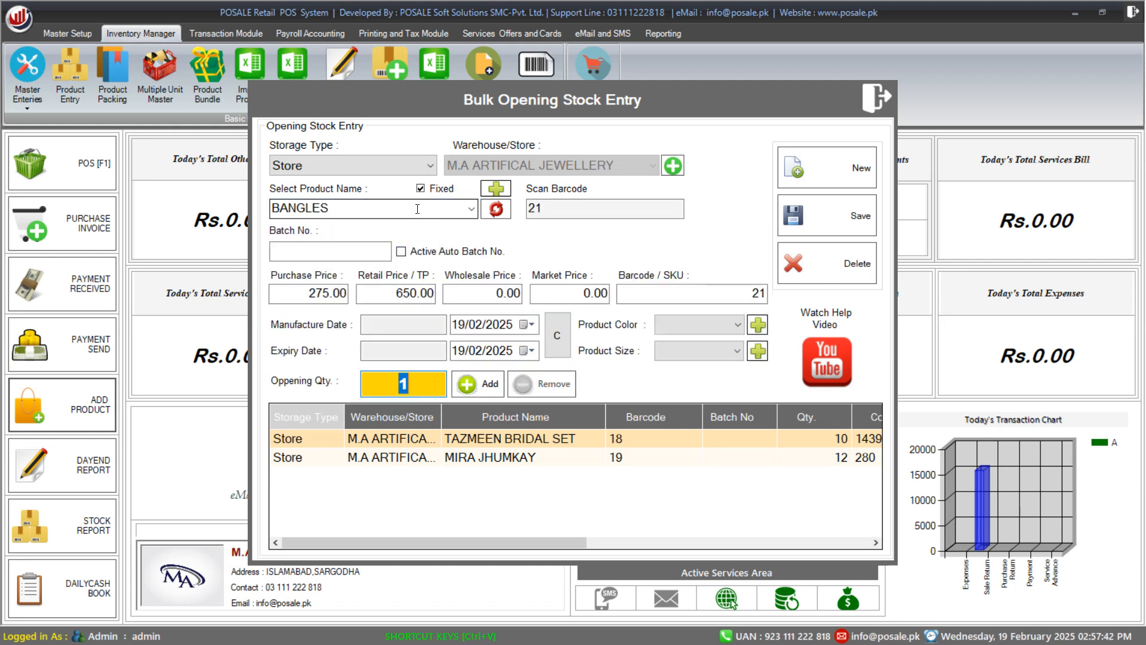
pyautogui.write('20')
pyautogui.press('Return')
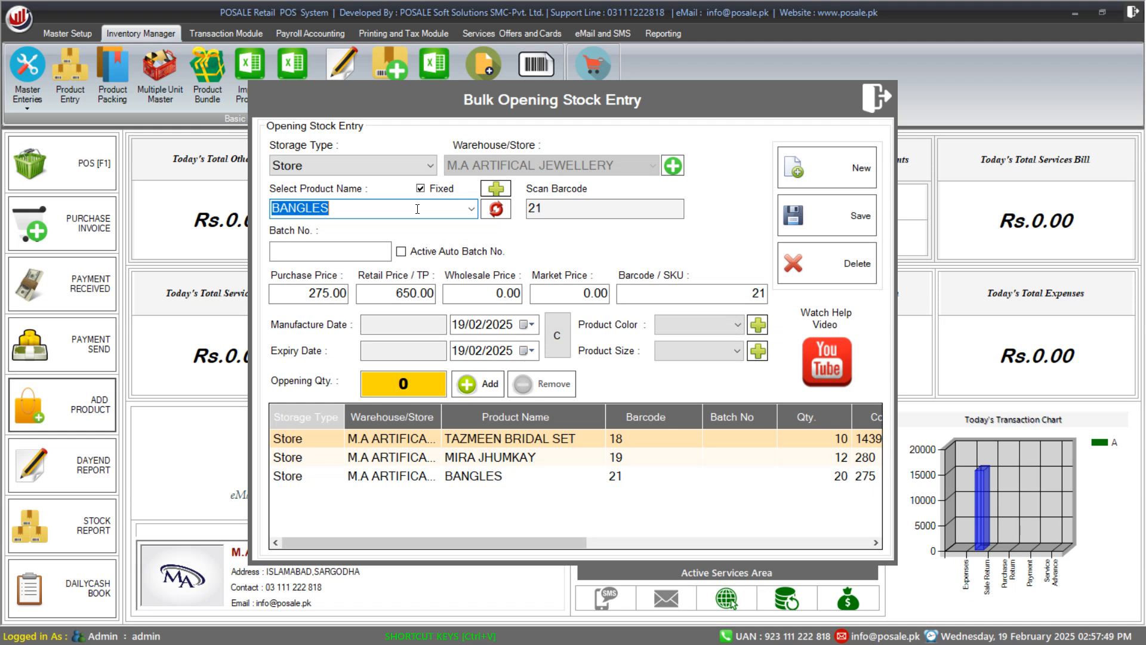
# Save the bulk opening stock entry and close its form.
pyautogui.click(853, 210)
pyautogui.click(619, 370)
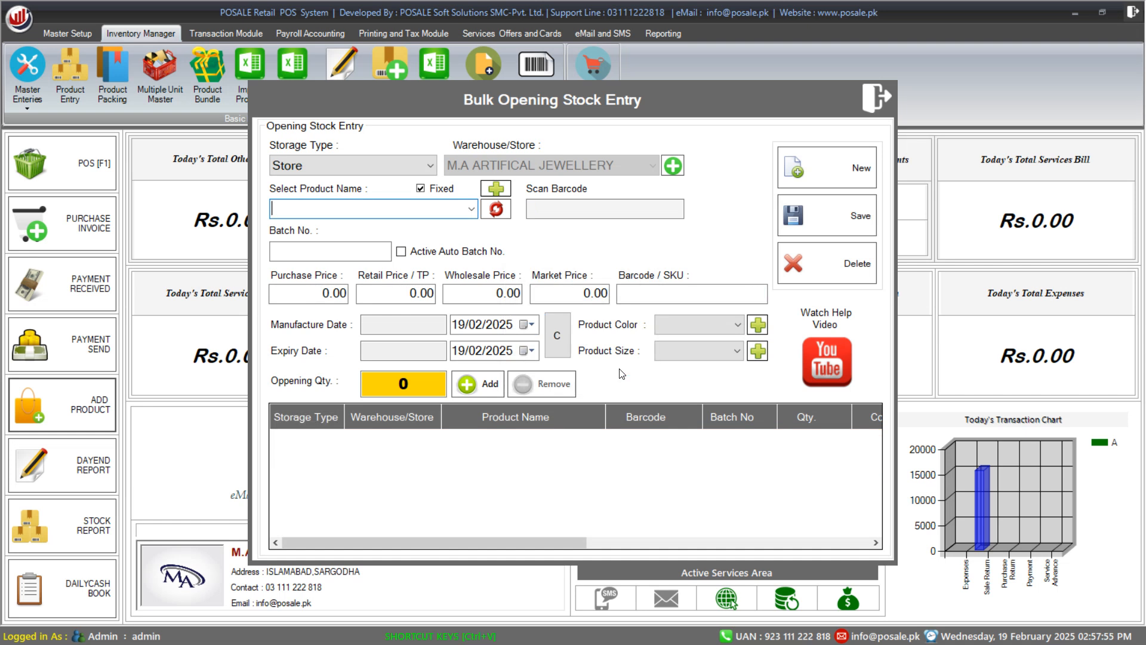
pyautogui.click(876, 97)
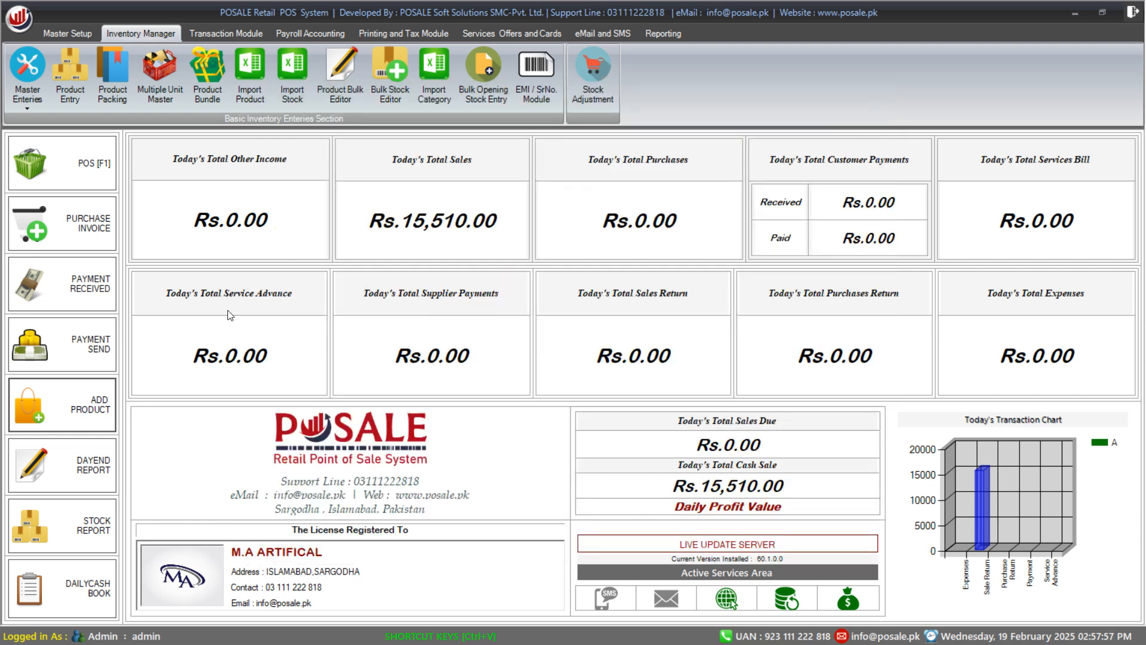
# Search the POS sales screen for "taz", compare the stock quantities of the TAZMEEN BRIDAL SET entries, and leave the screen.
pyautogui.click(85, 168)
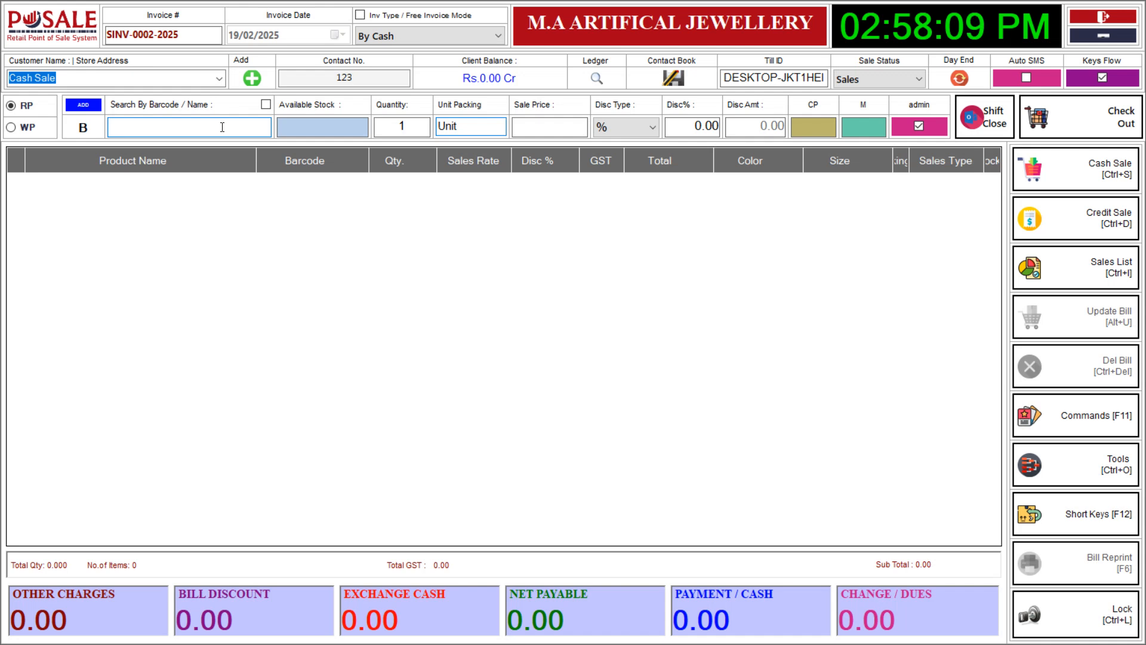
pyautogui.write('taz')
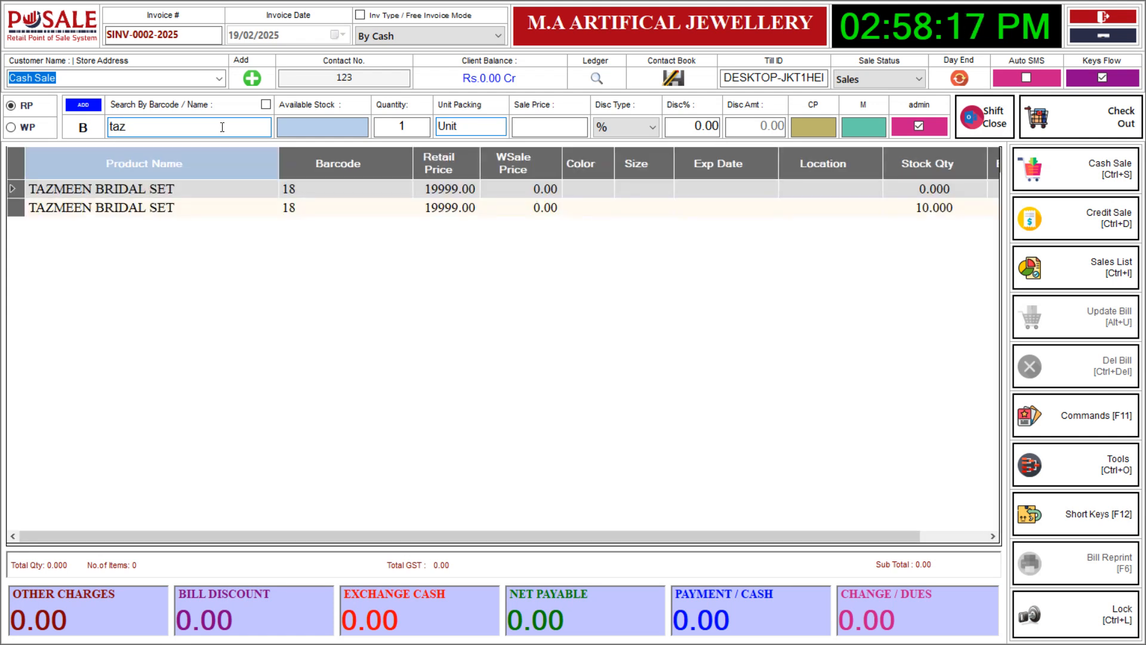
pyautogui.press('Down')
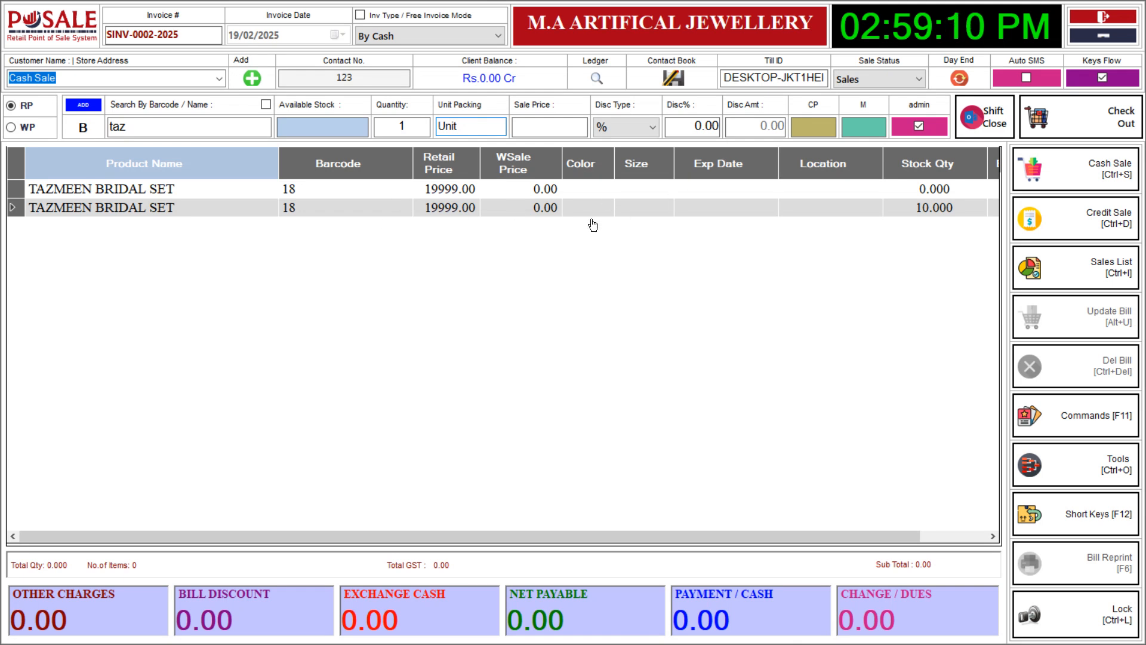
pyautogui.click(924, 193)
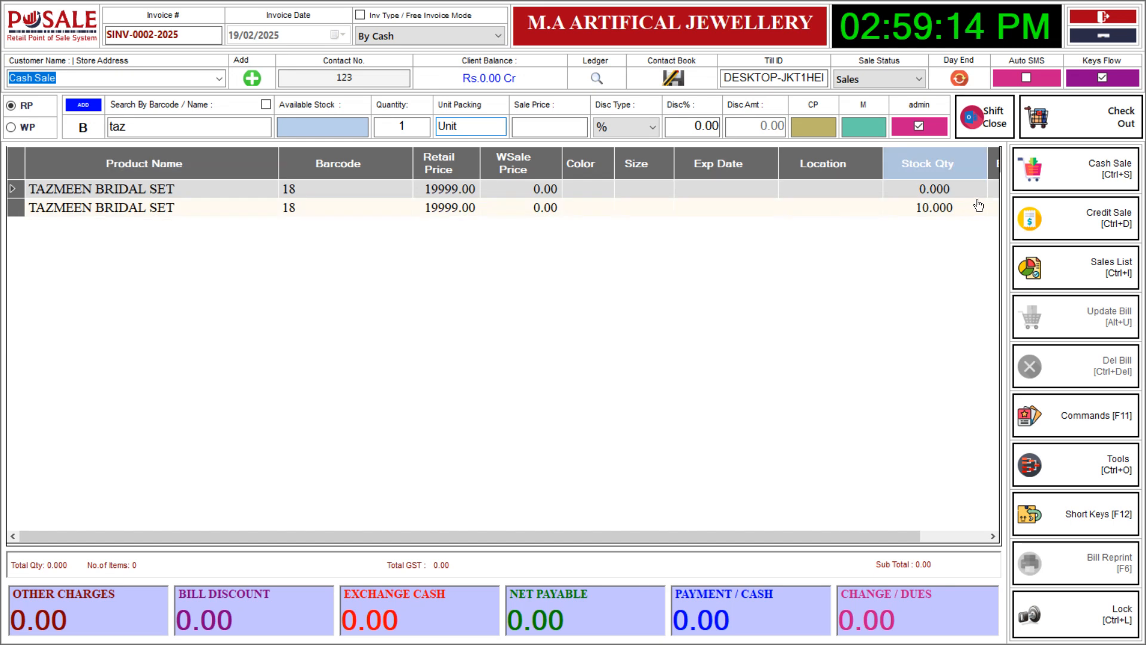
pyautogui.click(924, 221)
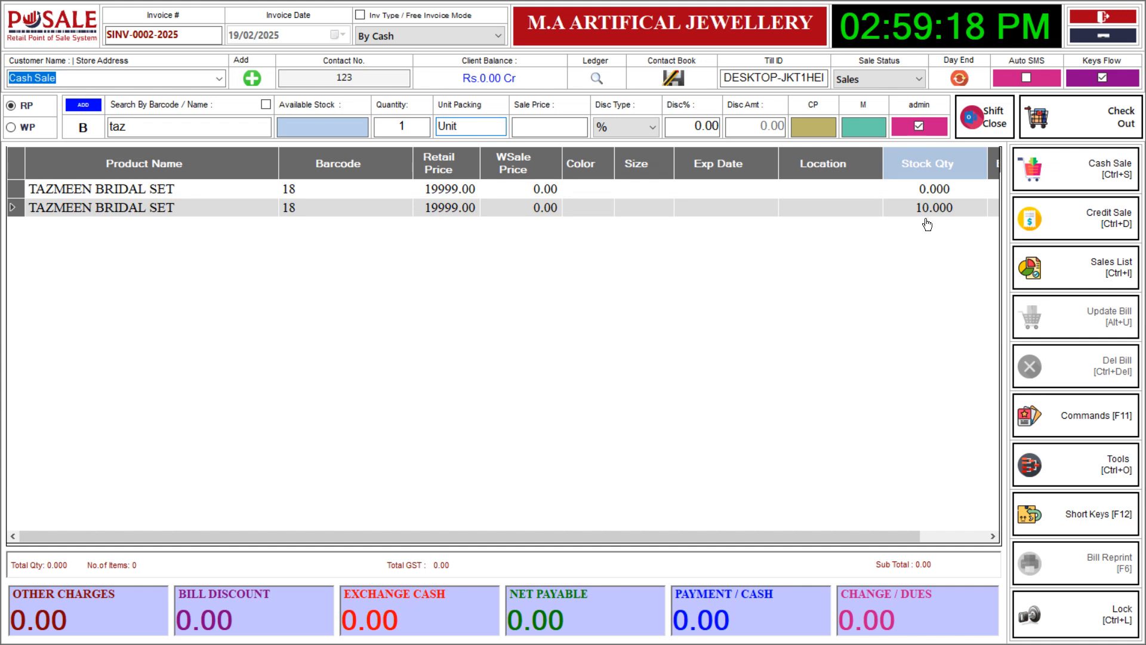
pyautogui.click(953, 190)
pyautogui.click(943, 209)
pyautogui.click(944, 190)
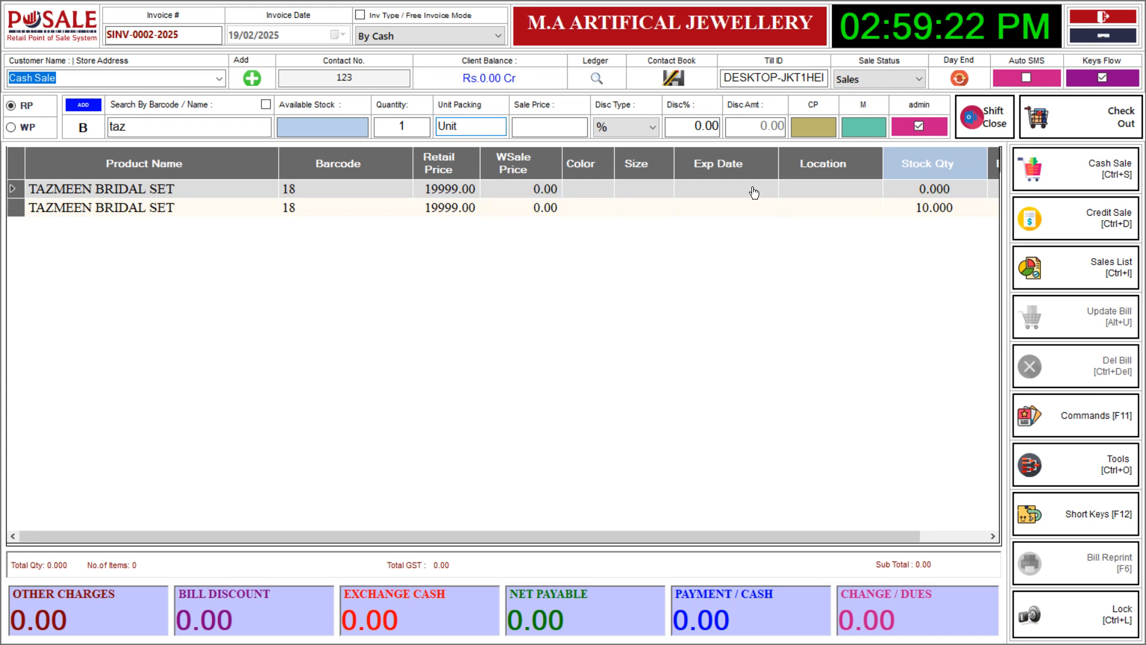
pyautogui.click(902, 215)
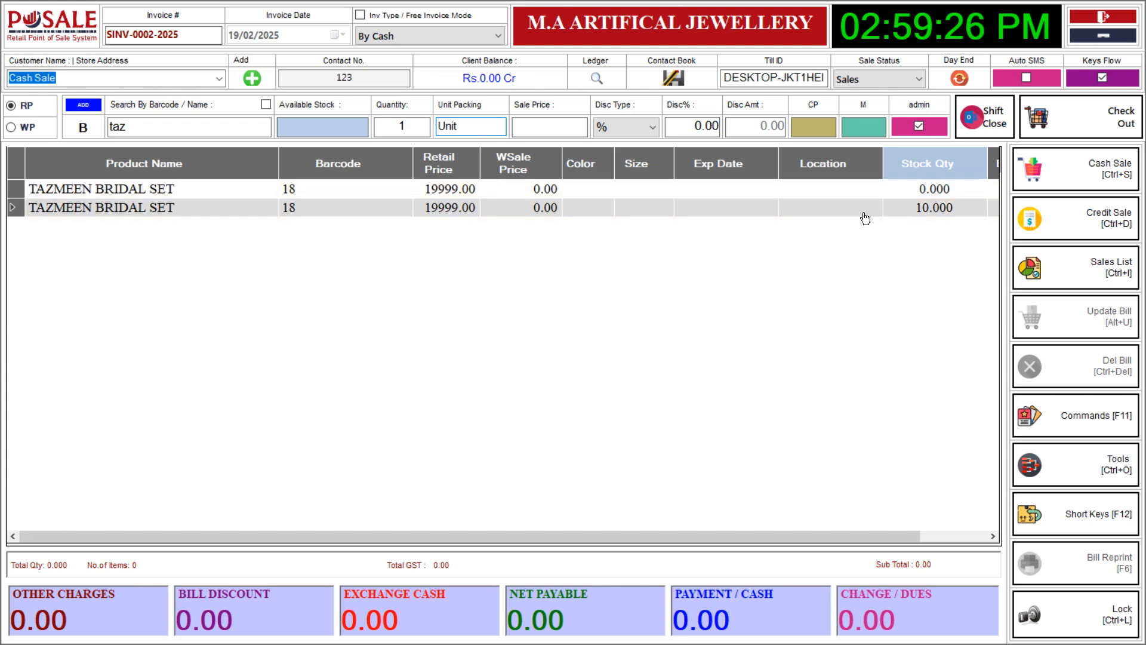
pyautogui.click(1102, 18)
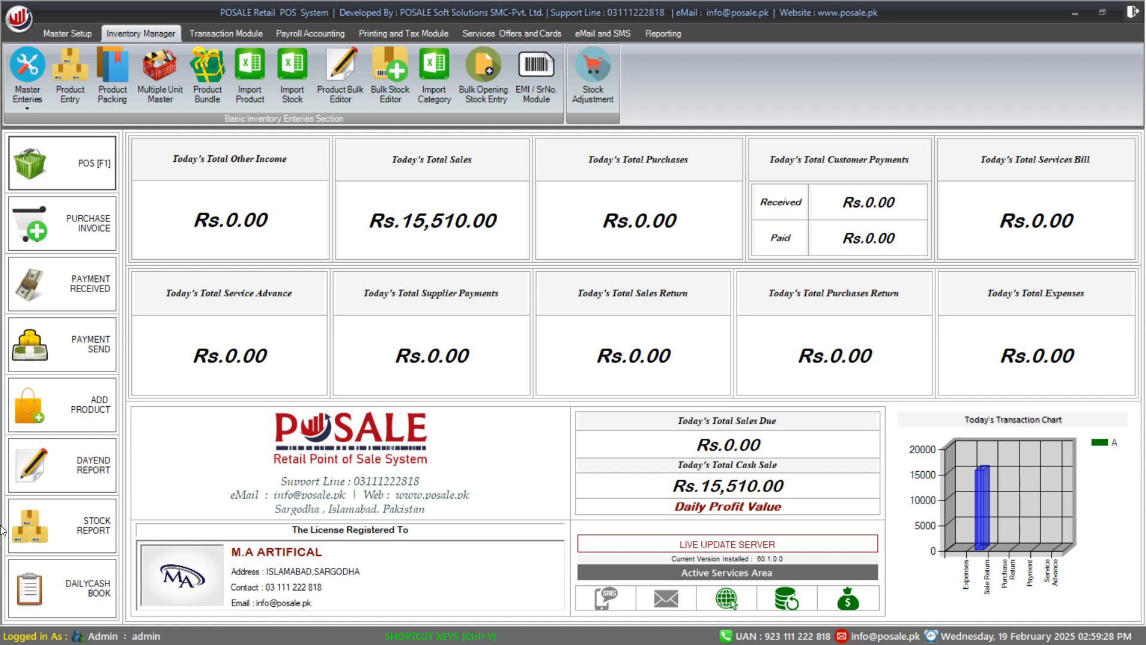
# Generate the overall available stock report, review the product quantities, and close the report and its options window.
pyautogui.click(99, 525)
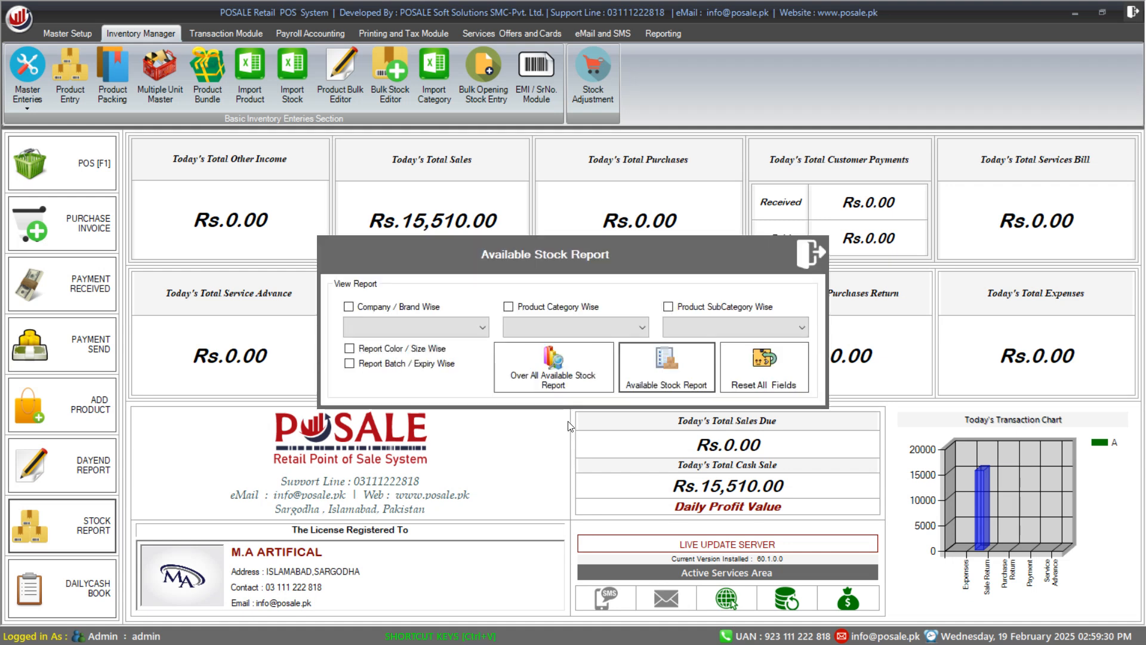
pyautogui.click(552, 382)
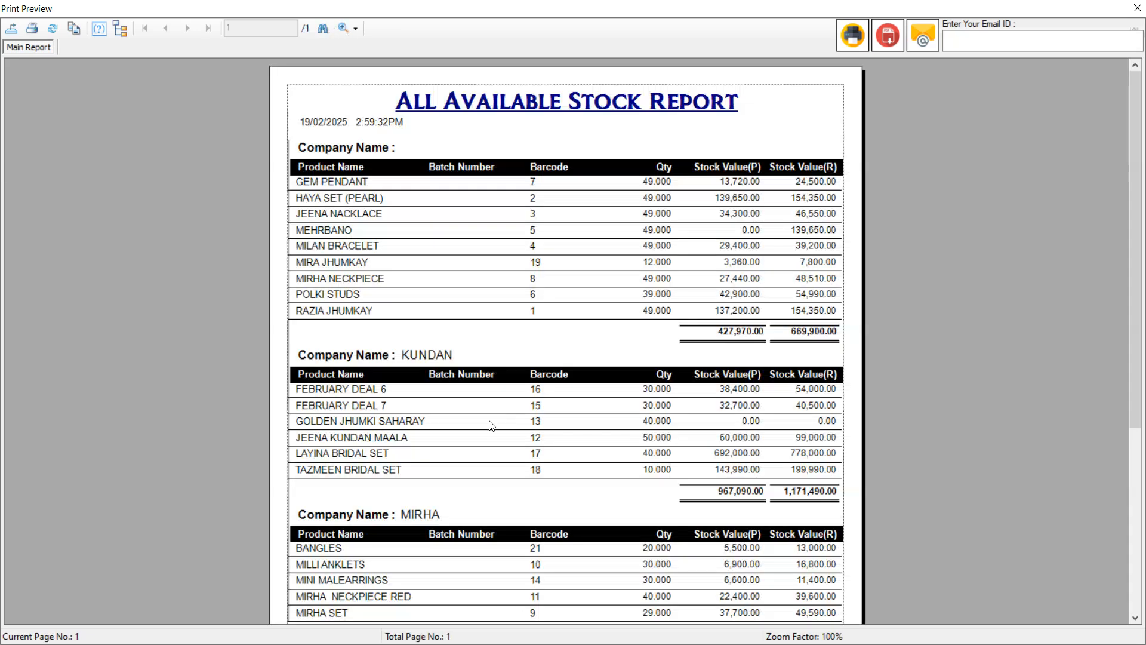
pyautogui.scroll(-3, 486, 418)
pyautogui.scroll(3, 486, 421)
pyautogui.scroll(-3, 487, 422)
pyautogui.scroll(5, 526, 406)
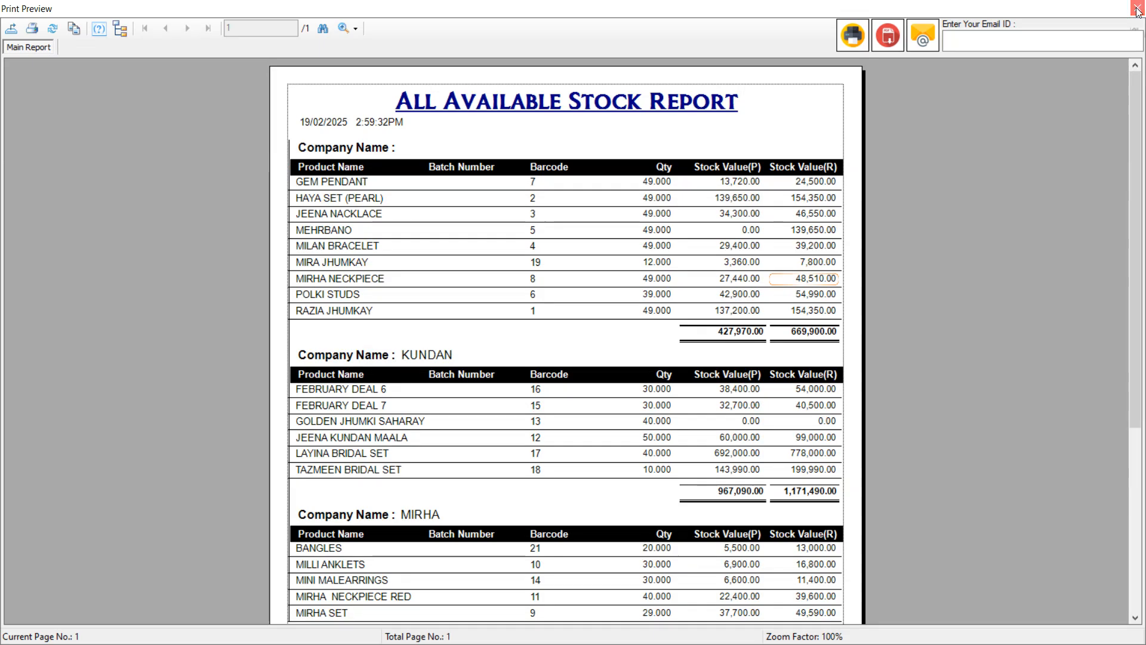
pyautogui.click(1138, 8)
pyautogui.click(798, 261)
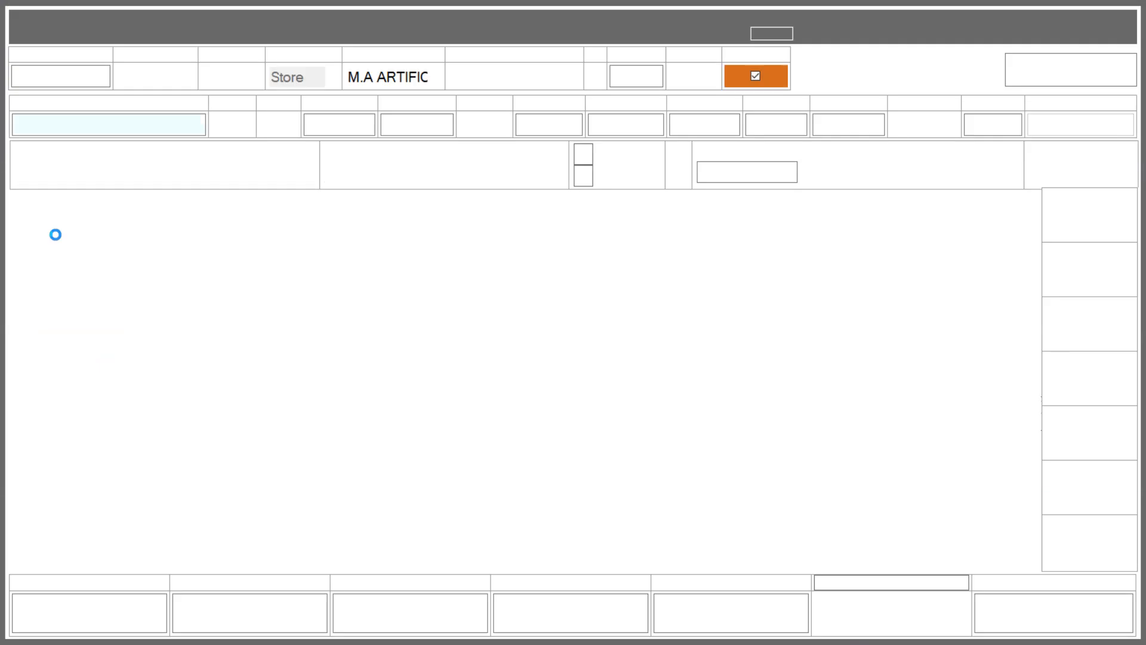
# Choose the first listed supplier for the purchase invoice and add TAZMEEN BRIDAL SET with a buying quantity of 2.
pyautogui.click(574, 77)
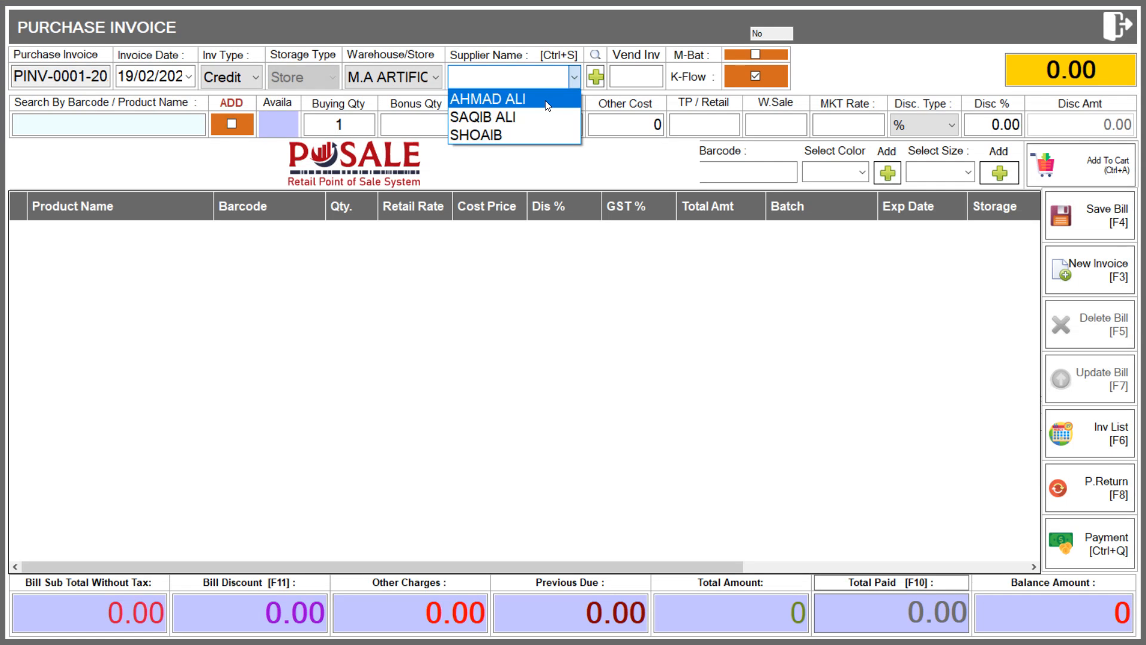
pyautogui.click(490, 98)
pyautogui.click(137, 127)
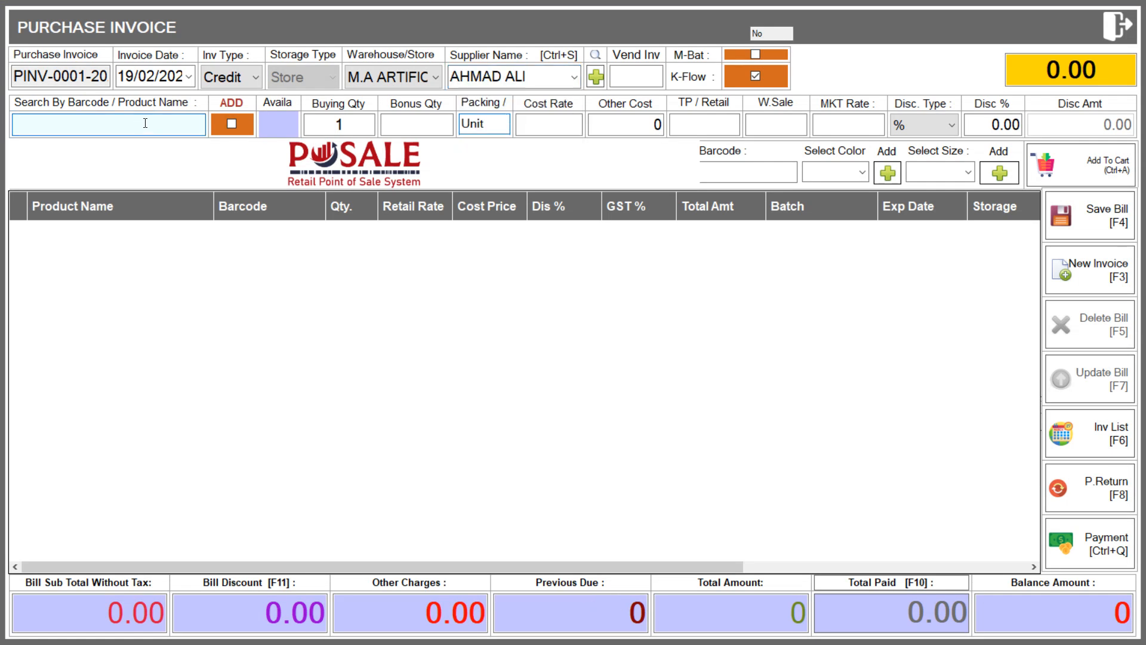
pyautogui.write('taz')
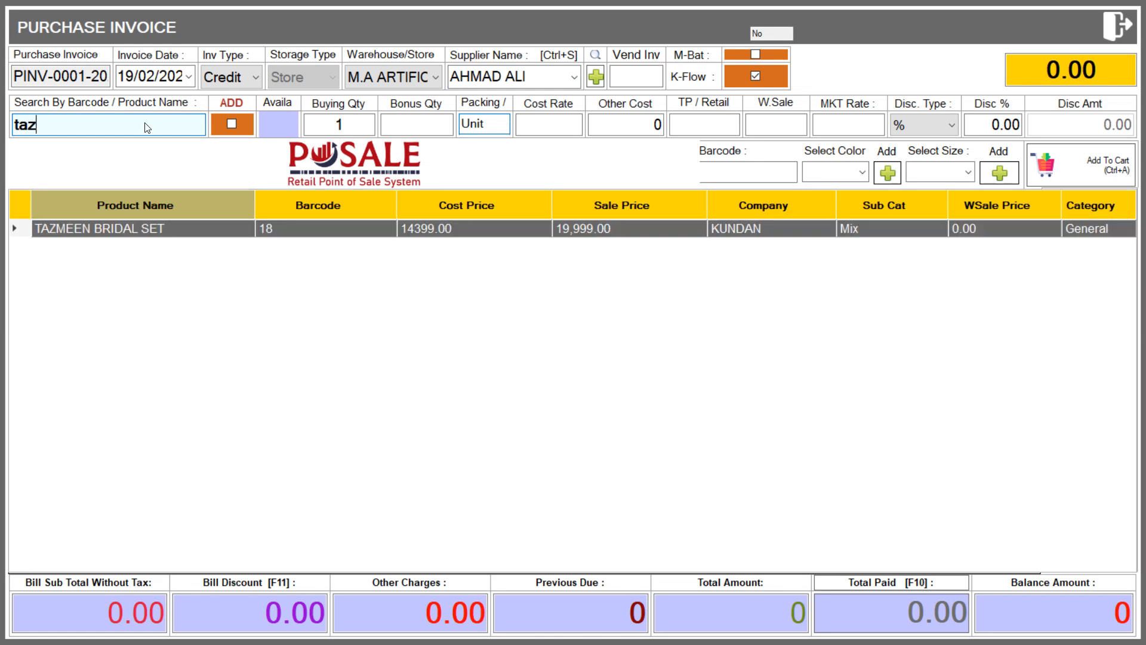
pyautogui.press('Return')
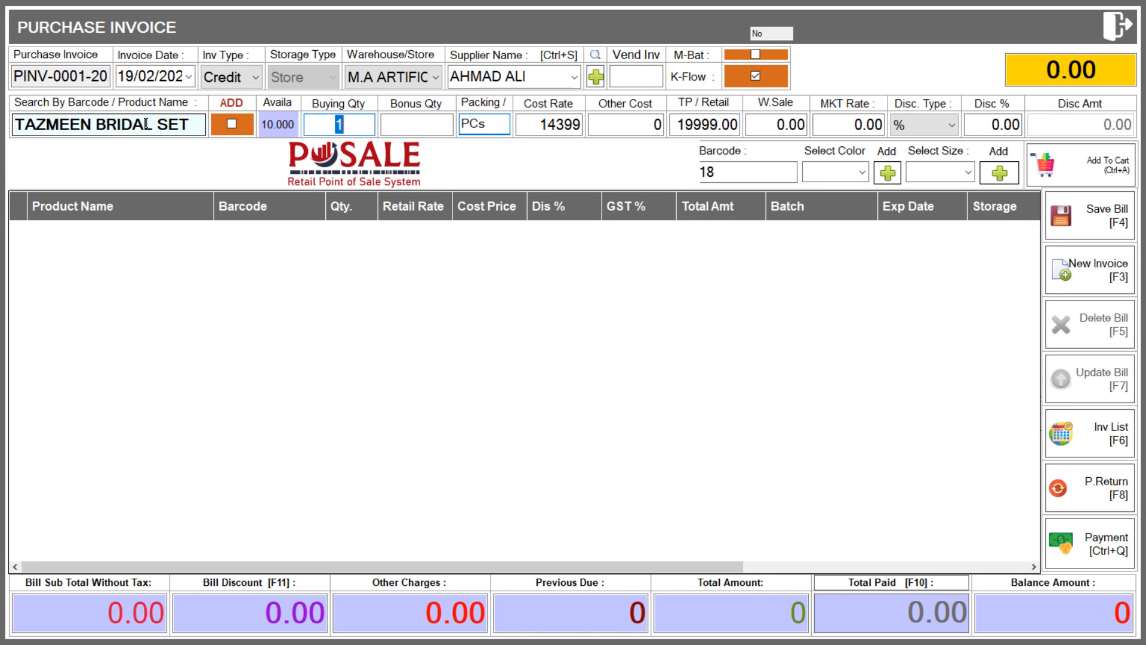
pyautogui.write('2')
pyautogui.press('Return')
pyautogui.press('Return')
pyautogui.press('Return')
pyautogui.press('Return')
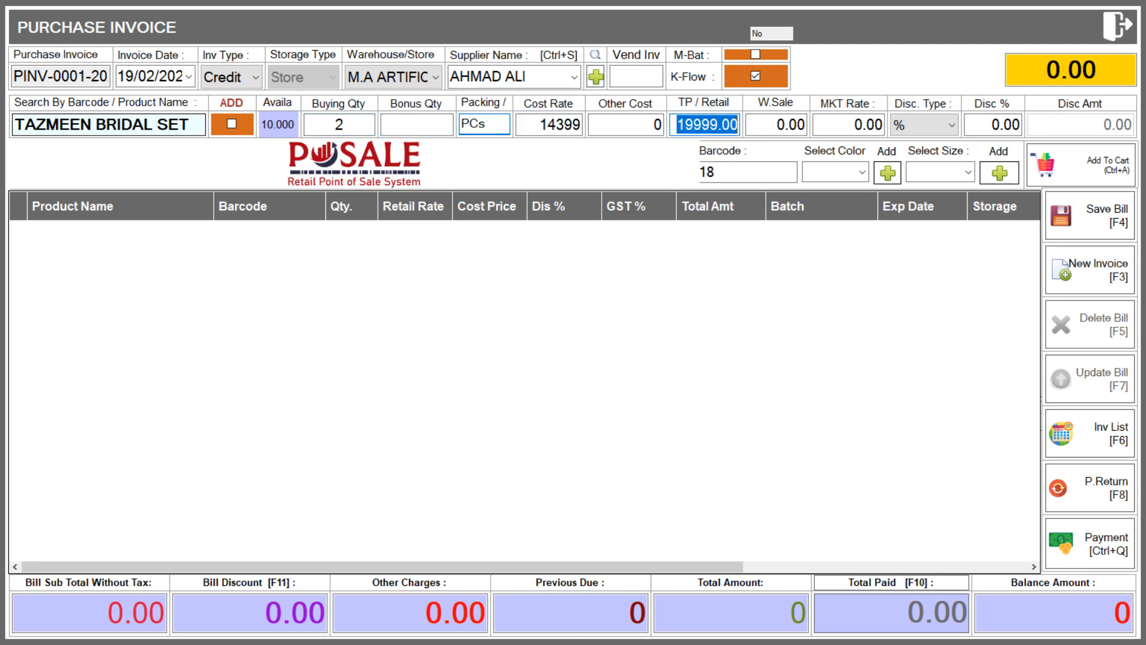
pyautogui.press('Return')
pyautogui.press('Return')
pyautogui.press('Return')
pyautogui.press('Return')
pyautogui.press('Return')
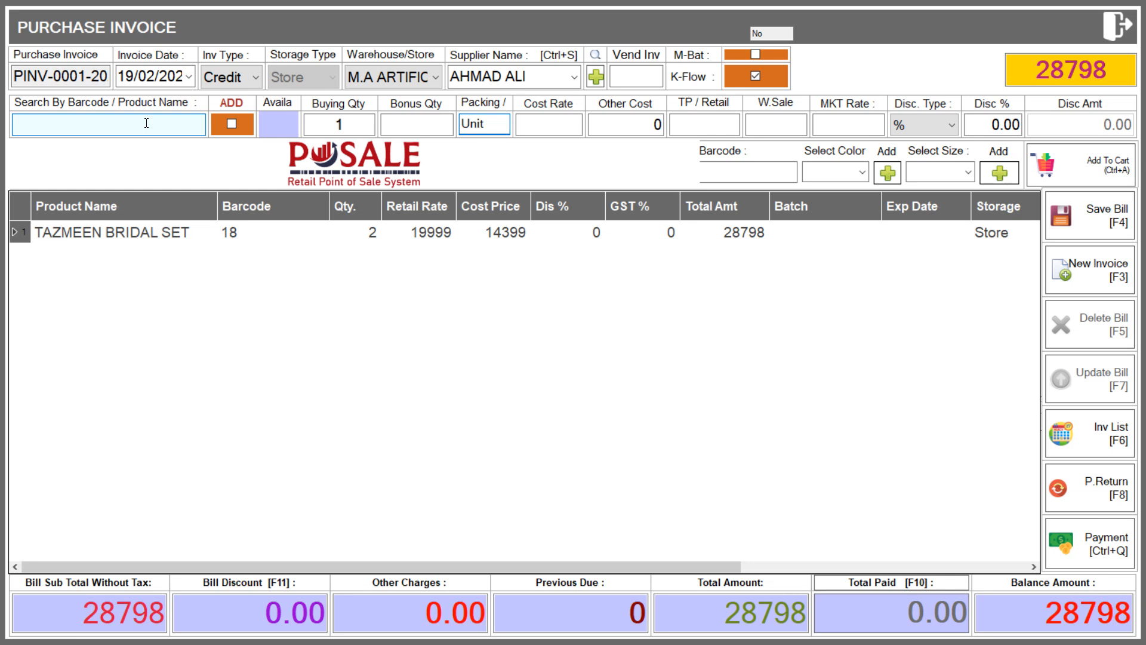
# Search the products for "jhum" and add MIRA JHUMKAY to the purchase invoice with a buying quantity of 3.
pyautogui.write('jhum')
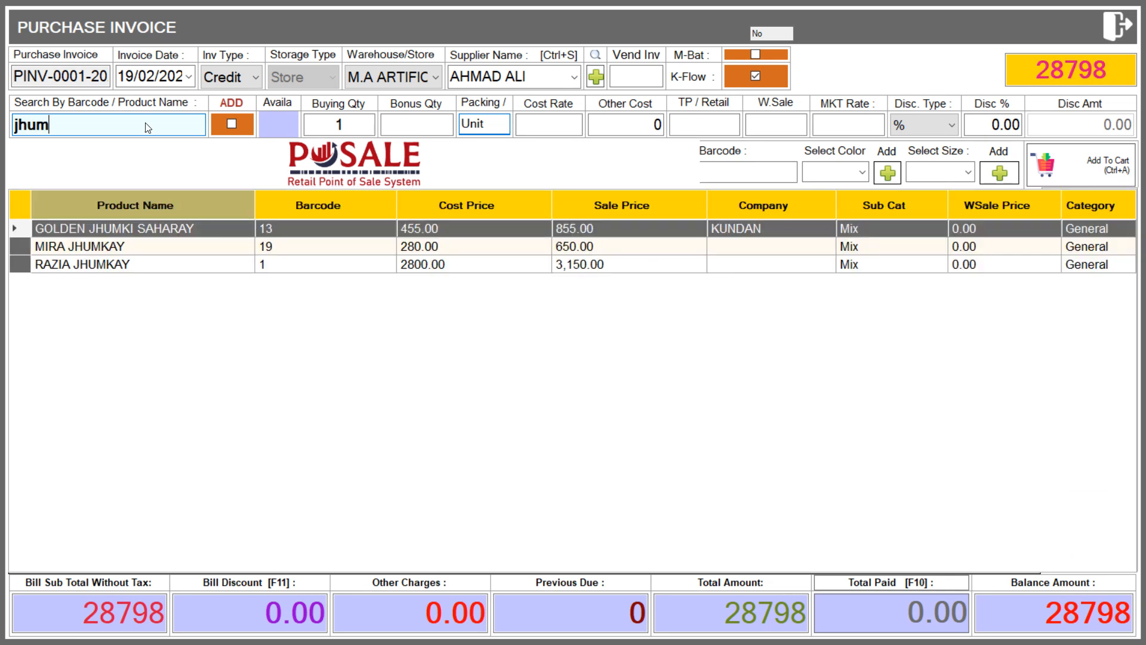
pyautogui.press('Down')
pyautogui.press('Down')
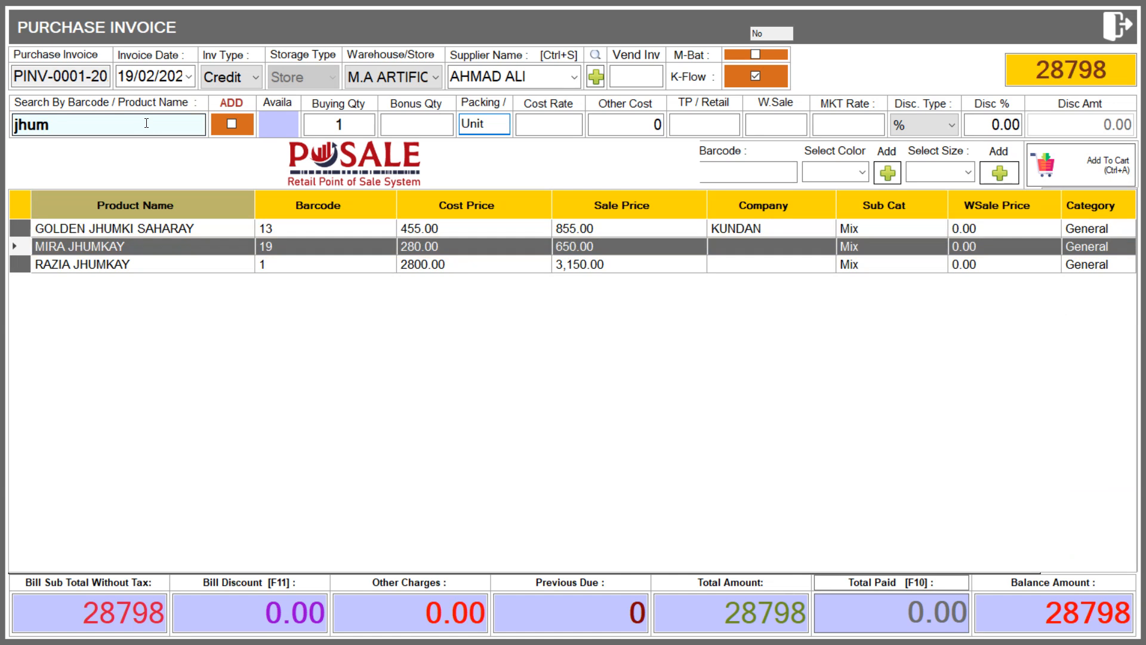
pyautogui.press('Up')
pyautogui.press('Return')
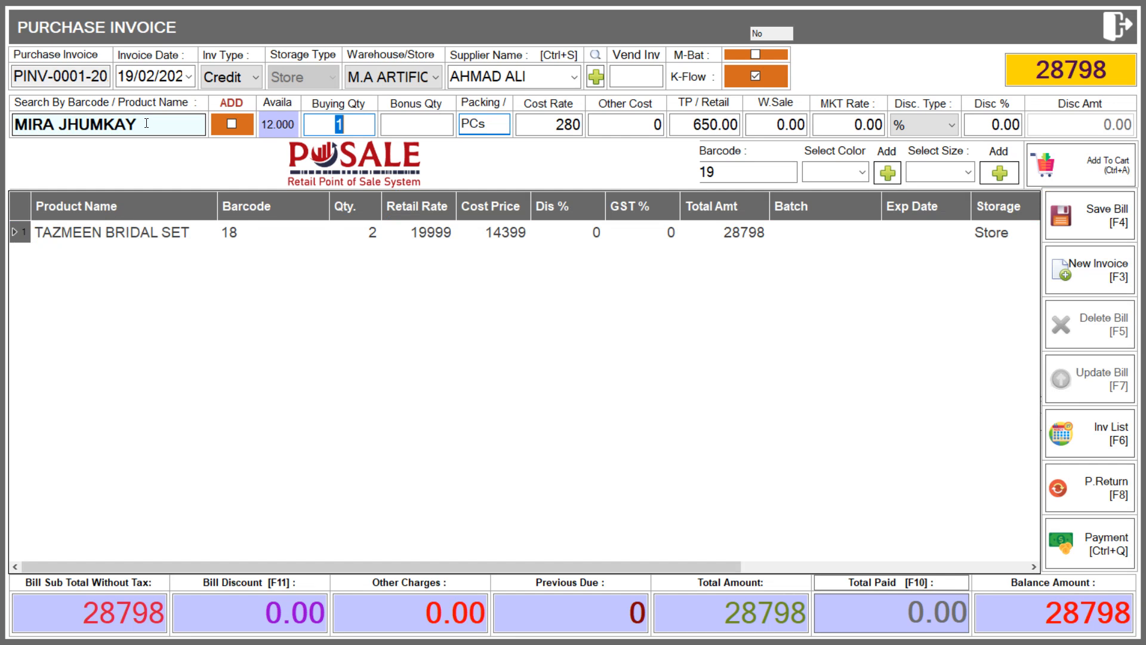
pyautogui.write('3')
pyautogui.press('Return')
pyautogui.press('Return')
pyautogui.press('Return')
pyautogui.press('Return')
pyautogui.press('Return')
pyautogui.press('Return')
pyautogui.press('Return')
pyautogui.press('Return')
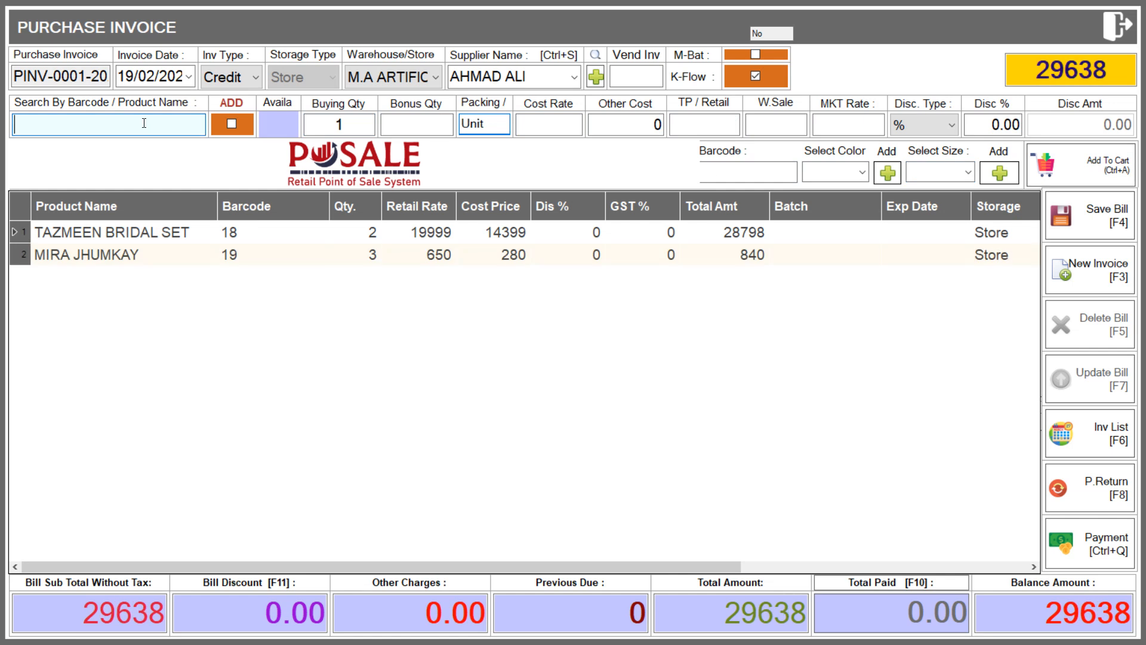
# Save the purchase invoice and decline printing it.
pyautogui.click(1088, 216)
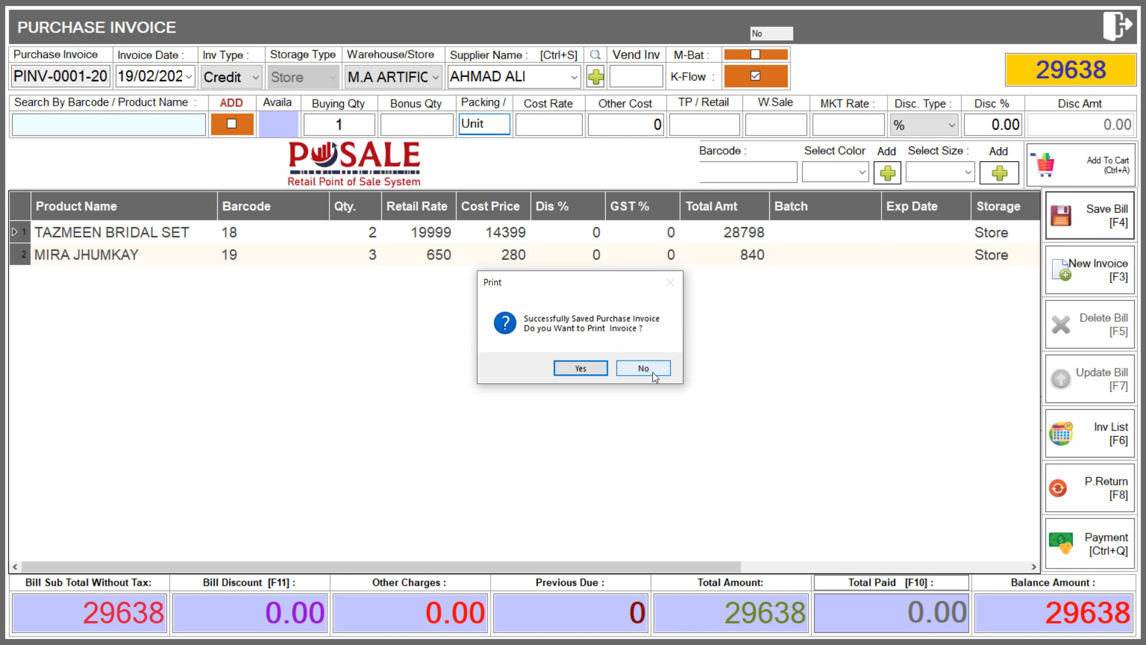
pyautogui.click(643, 368)
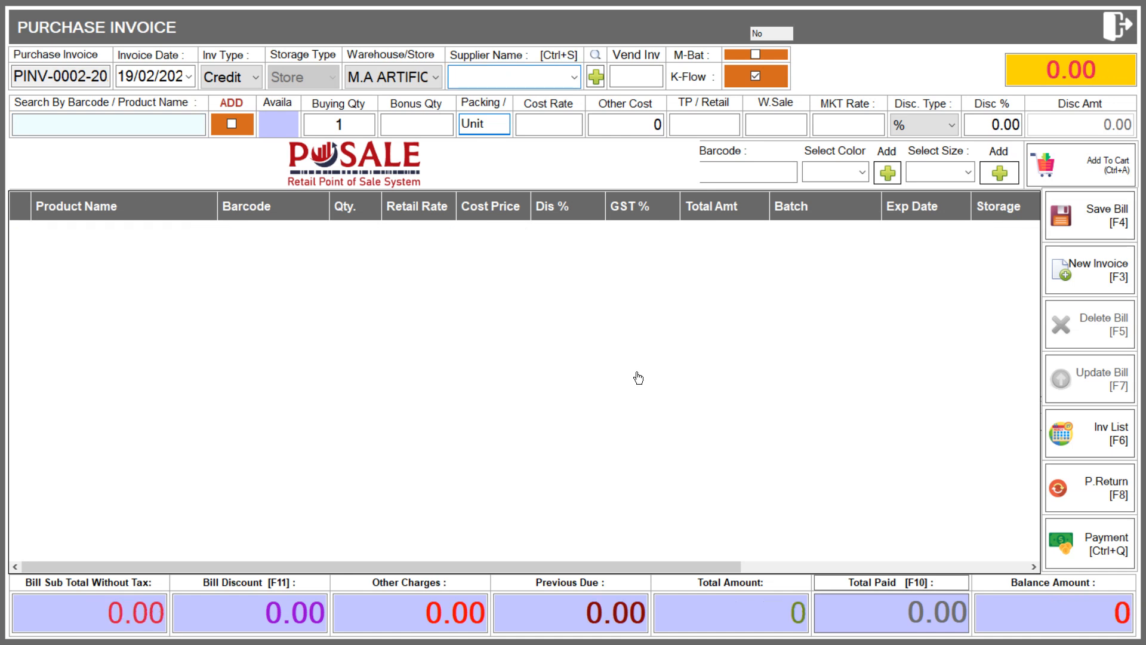
pyautogui.click(169, 127)
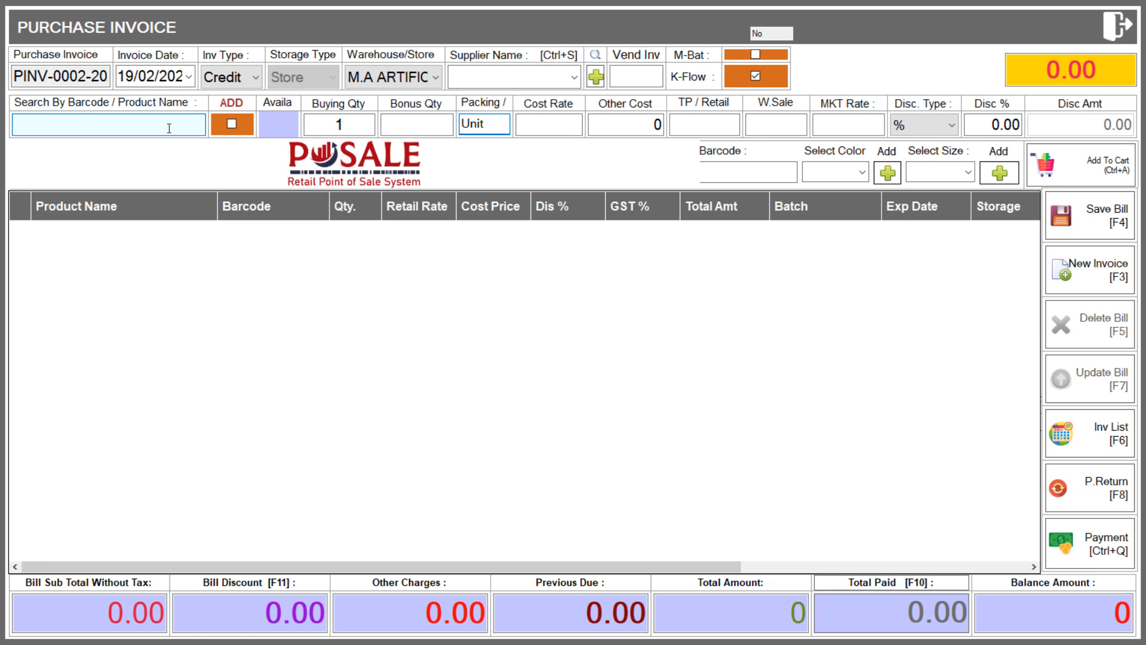
# Choose the first listed supplier on the new purchase invoice and add TAZMEEN BRIDAL SET with a buying quantity of 1.
pyautogui.click(573, 76)
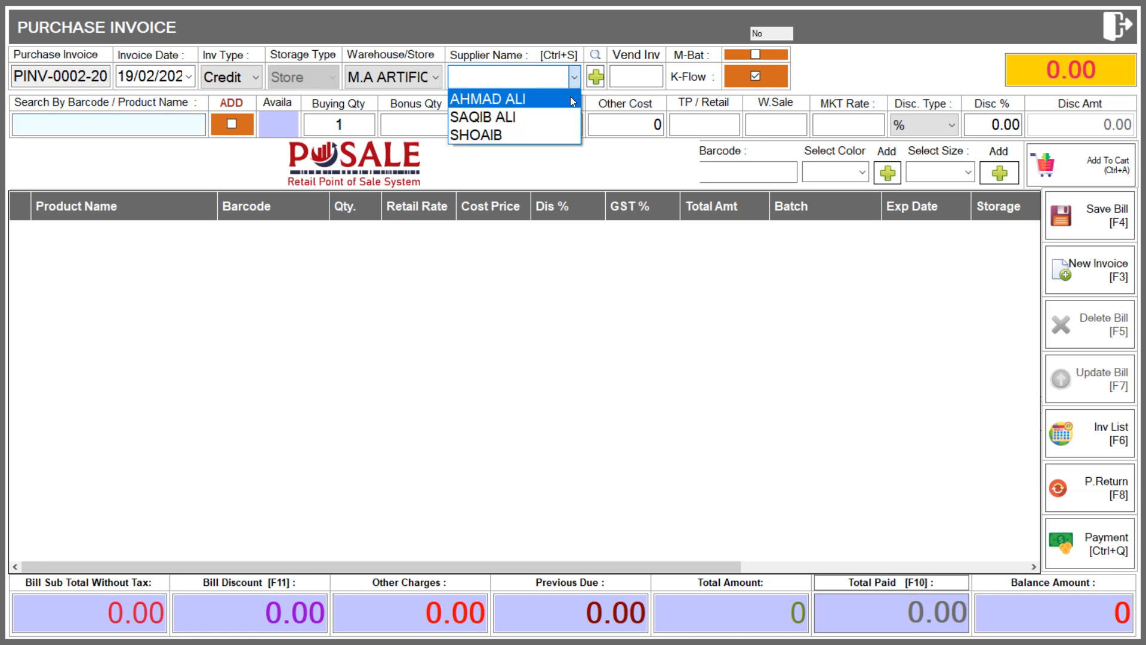
pyautogui.click(573, 99)
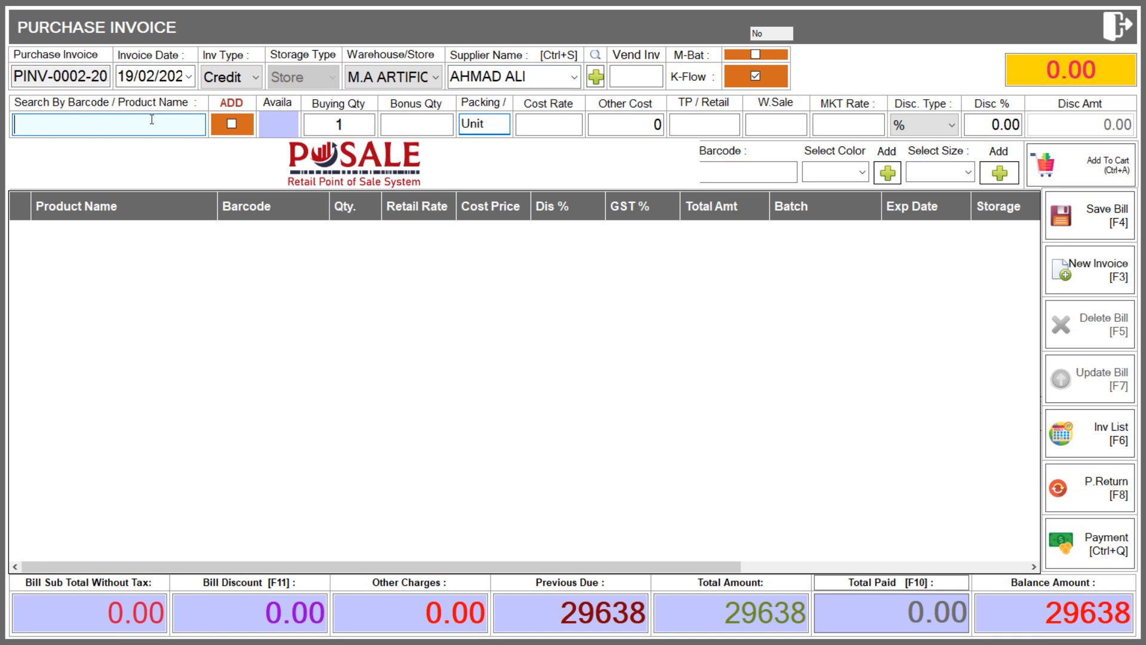
pyautogui.write('taz')
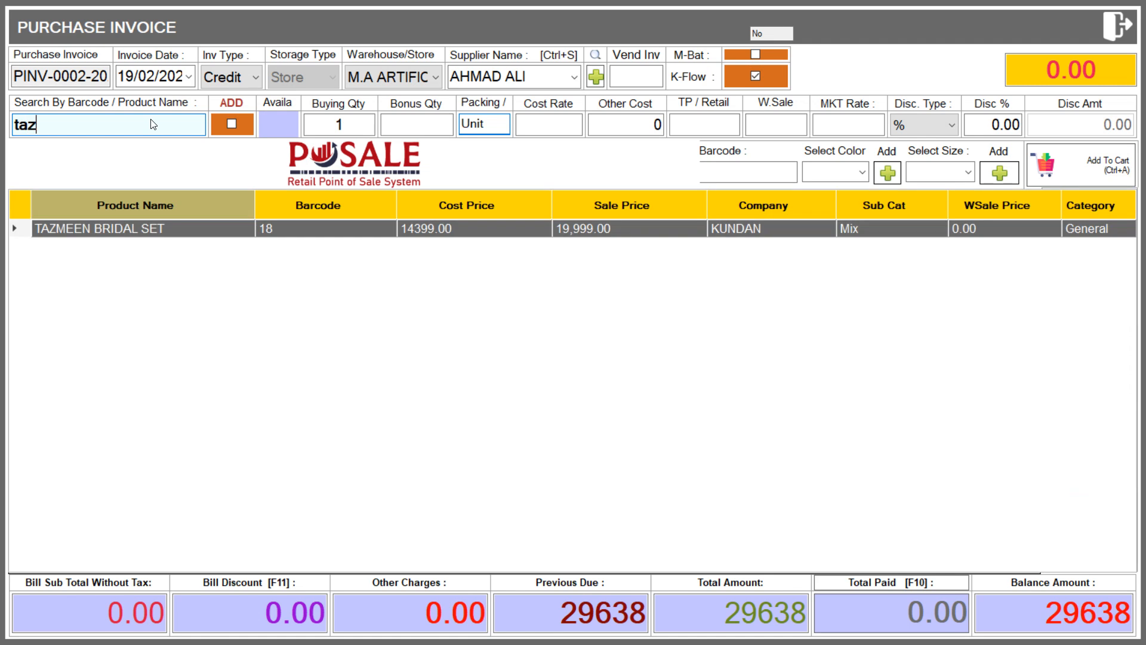
pyautogui.press('Return')
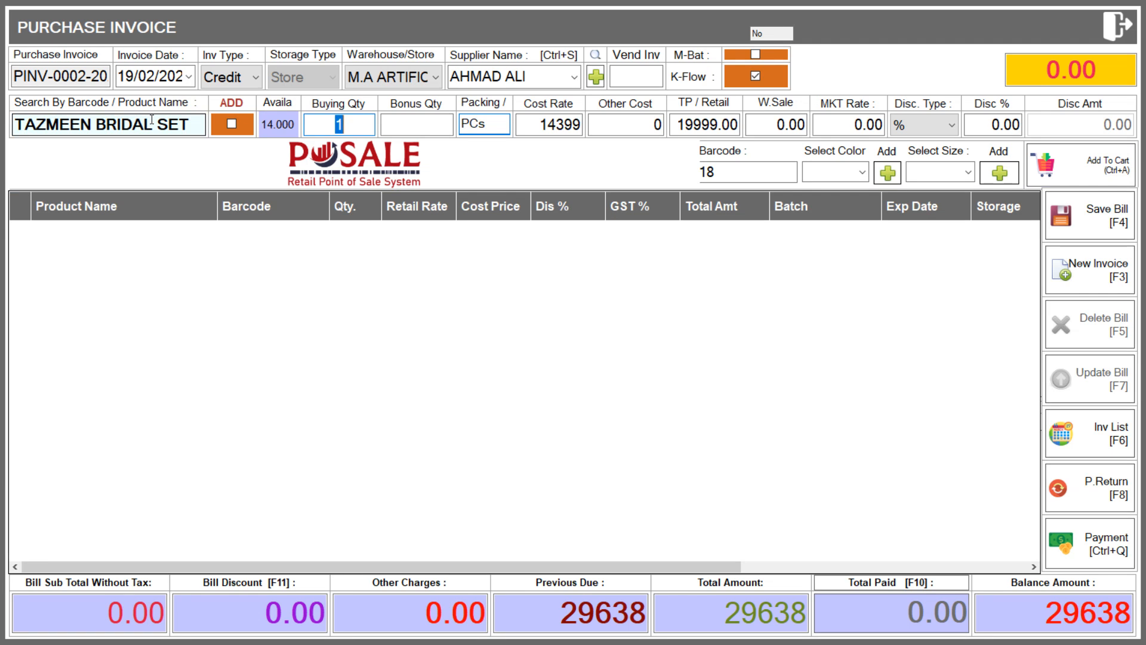
pyautogui.press('Return')
pyautogui.press('Return')
pyautogui.press('Return')
pyautogui.press('Return')
pyautogui.press('Return')
pyautogui.press('Return')
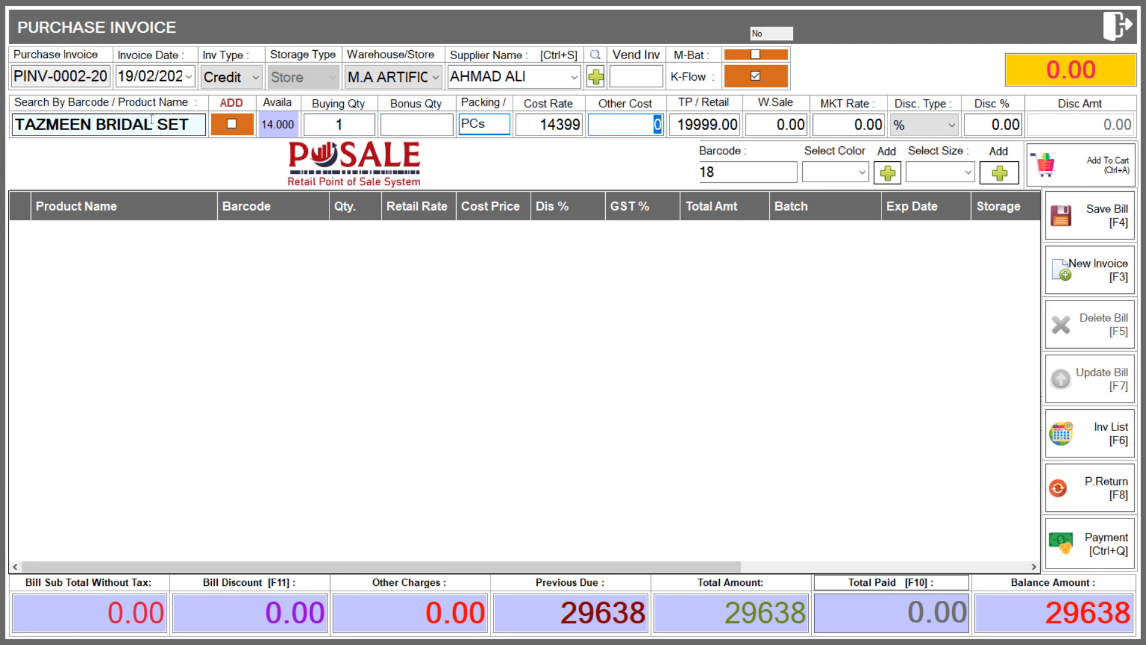
pyautogui.press('Return')
pyautogui.press('Return')
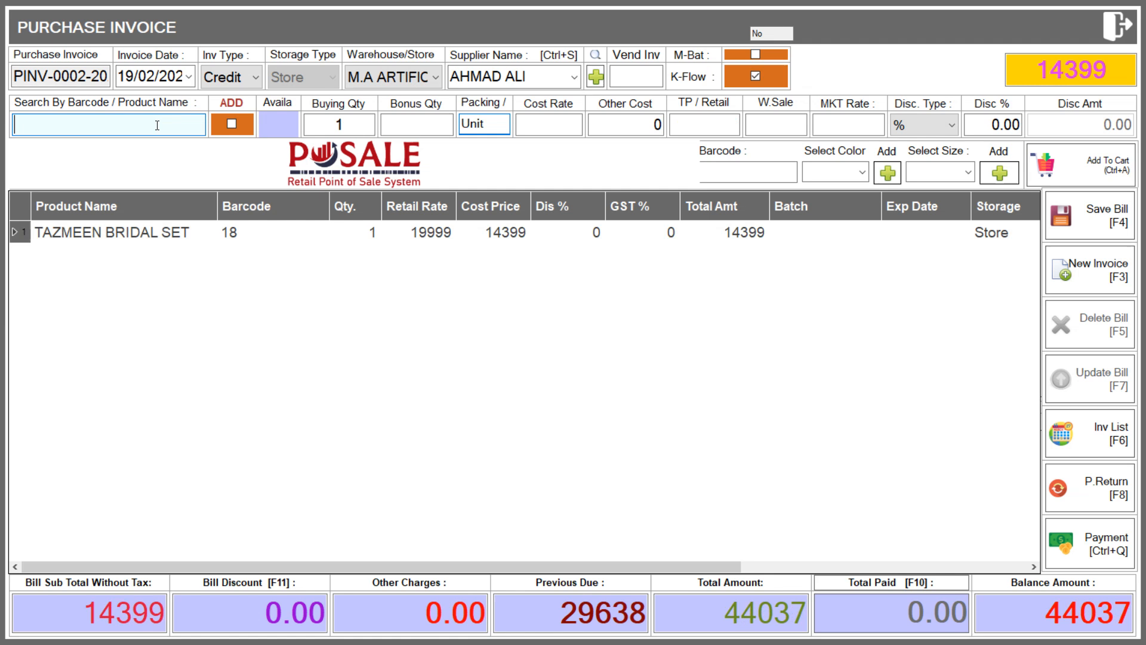
# Load MIRA JHUMKAY from a "jhum" search to check its available stock, and leave the purchase invoice without saving.
pyautogui.write('jhum')
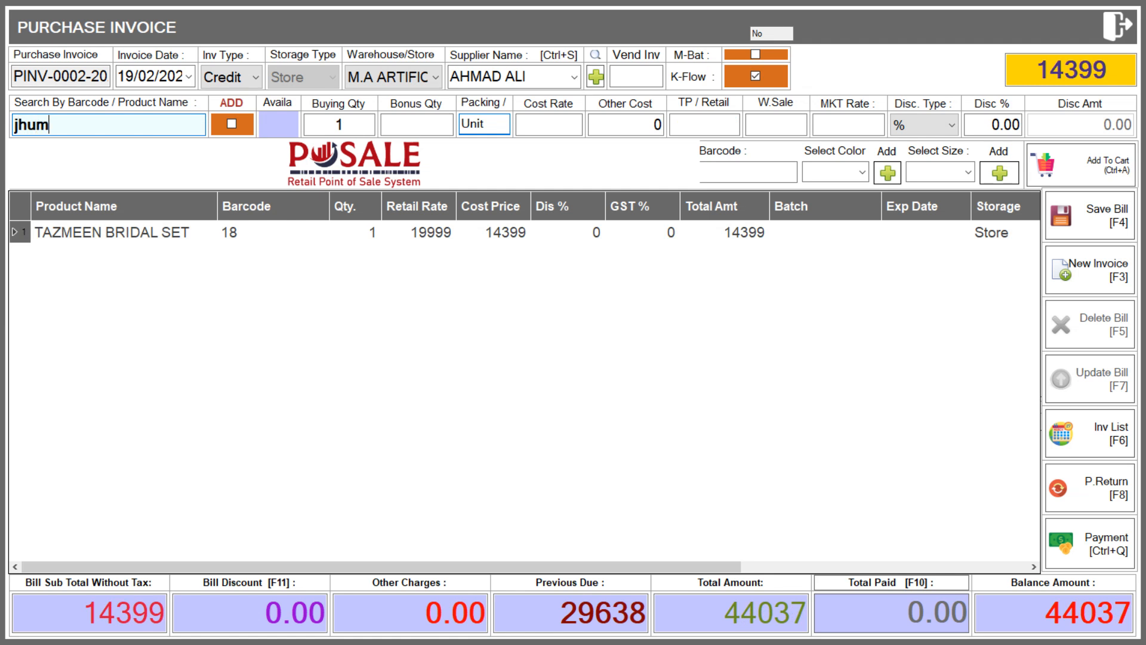
pyautogui.press('Return')
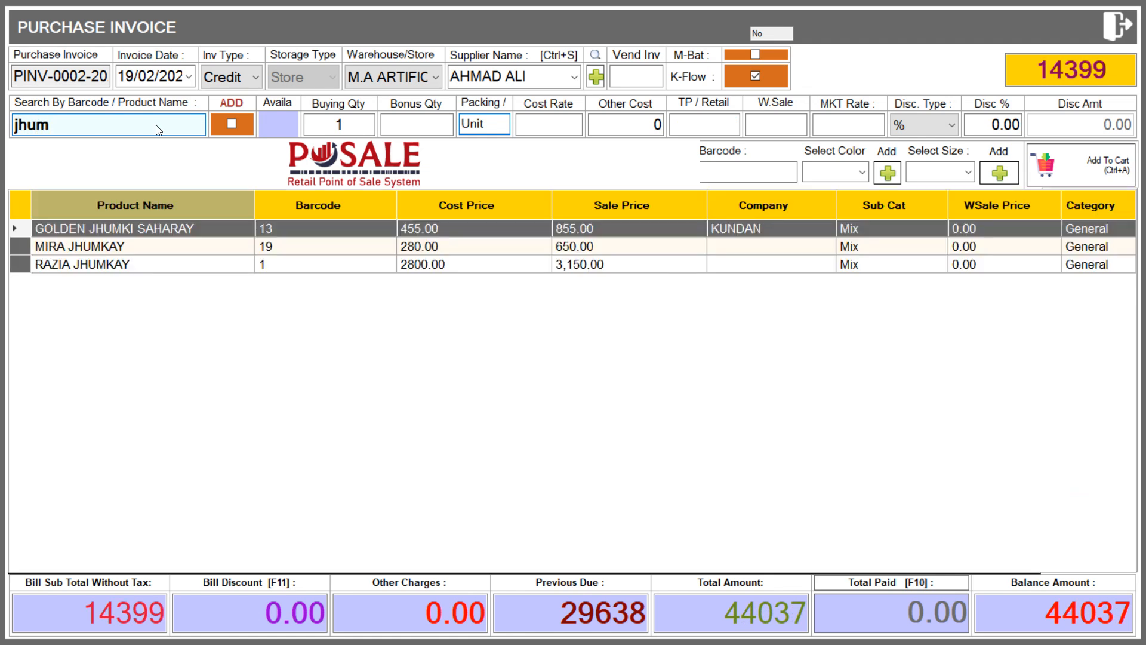
pyautogui.press('Down')
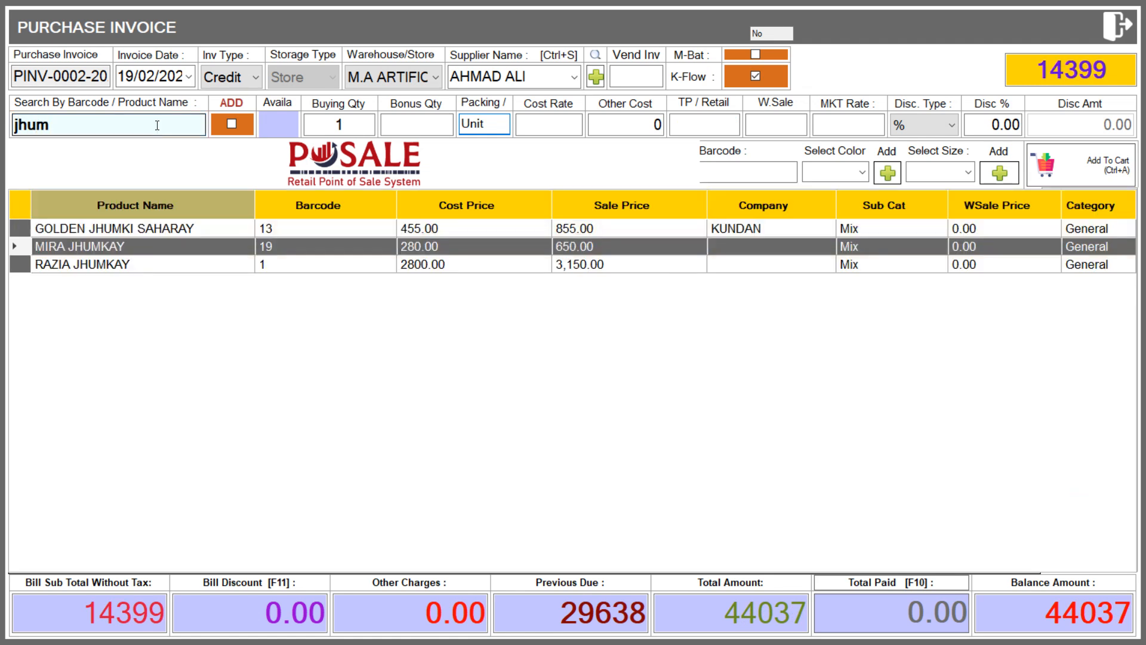
pyautogui.press('Return')
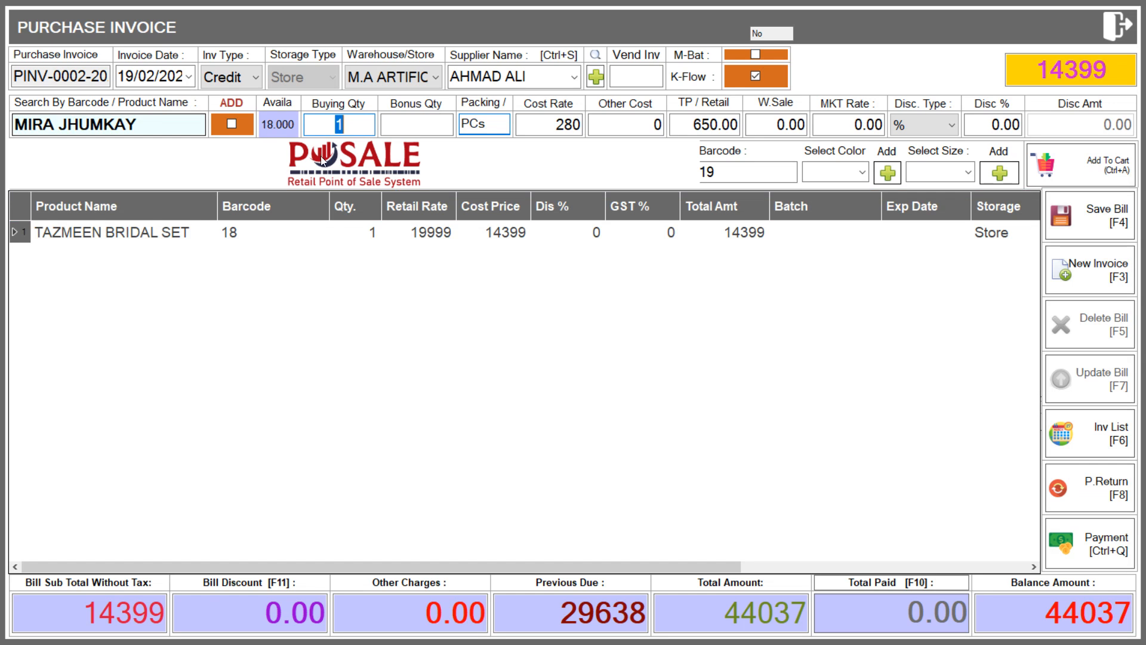
pyautogui.click(1118, 27)
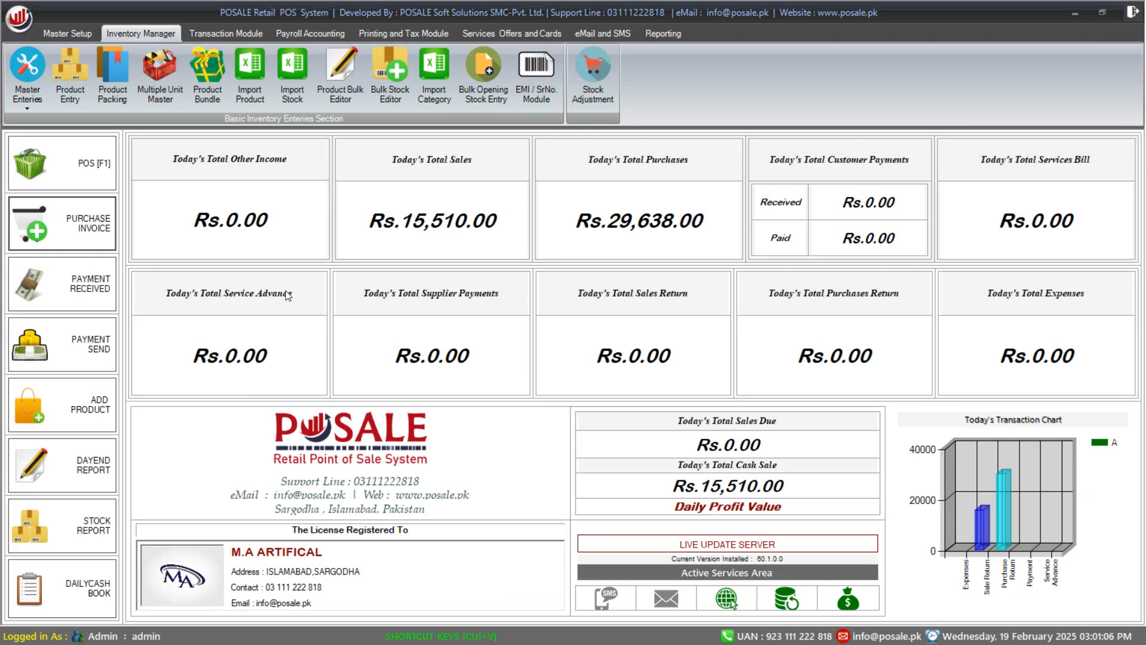
# Open the POS sales screen, search the products for "mir", and compare the stock quantities of the matching entries.
pyautogui.click(85, 178)
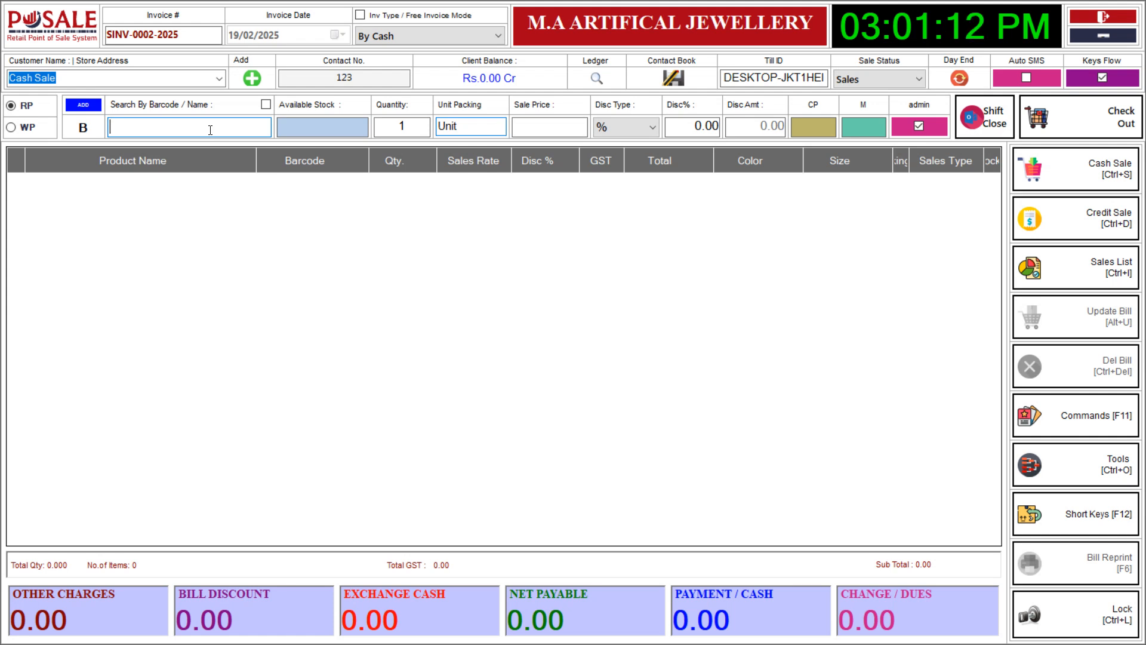
pyautogui.write('ga')
pyautogui.press('BackSpace')
pyautogui.press('BackSpace')
pyautogui.write('mir')
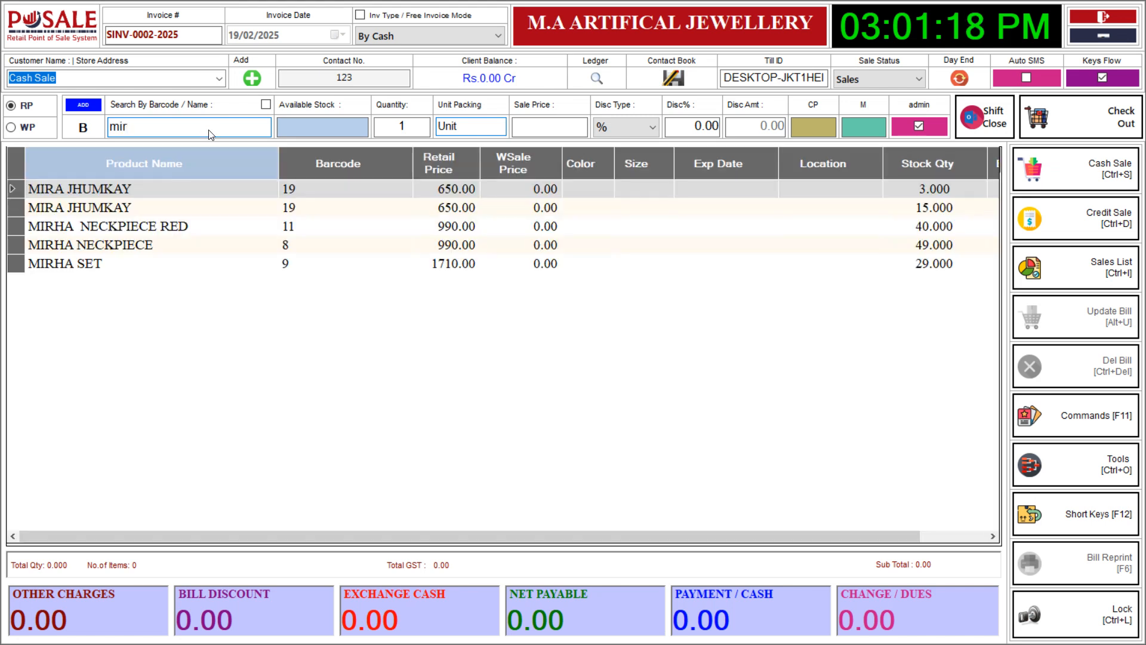
pyautogui.press('Down')
pyautogui.press('Down')
pyautogui.press('Down')
pyautogui.press('Down')
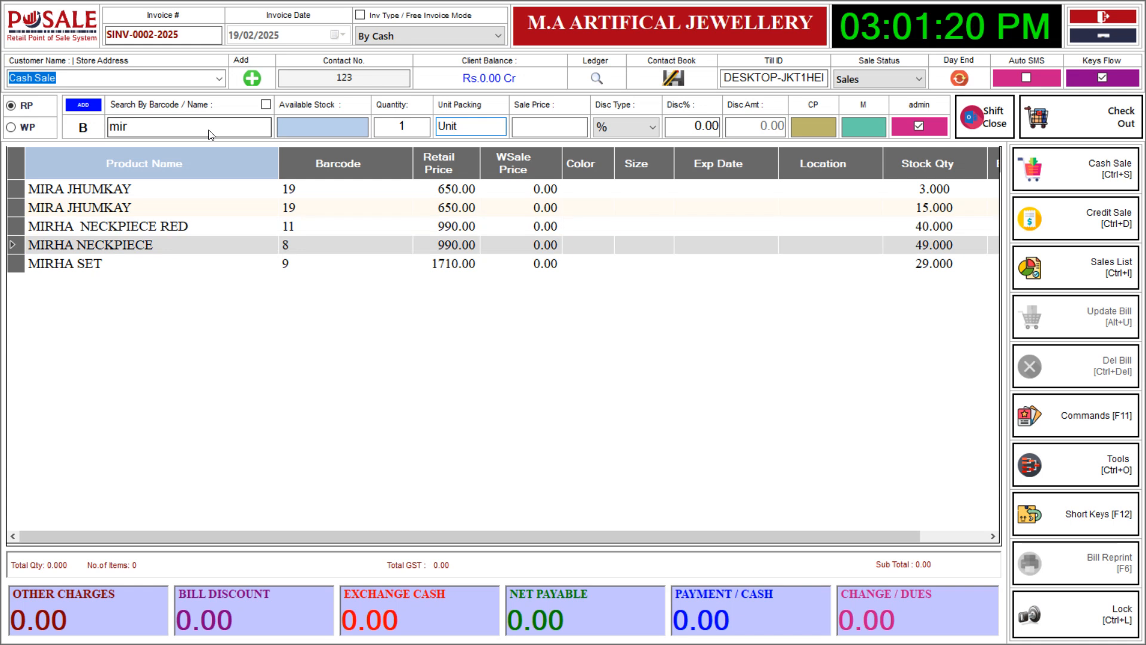
pyautogui.press('Up')
pyautogui.press('Up')
pyautogui.press('Up')
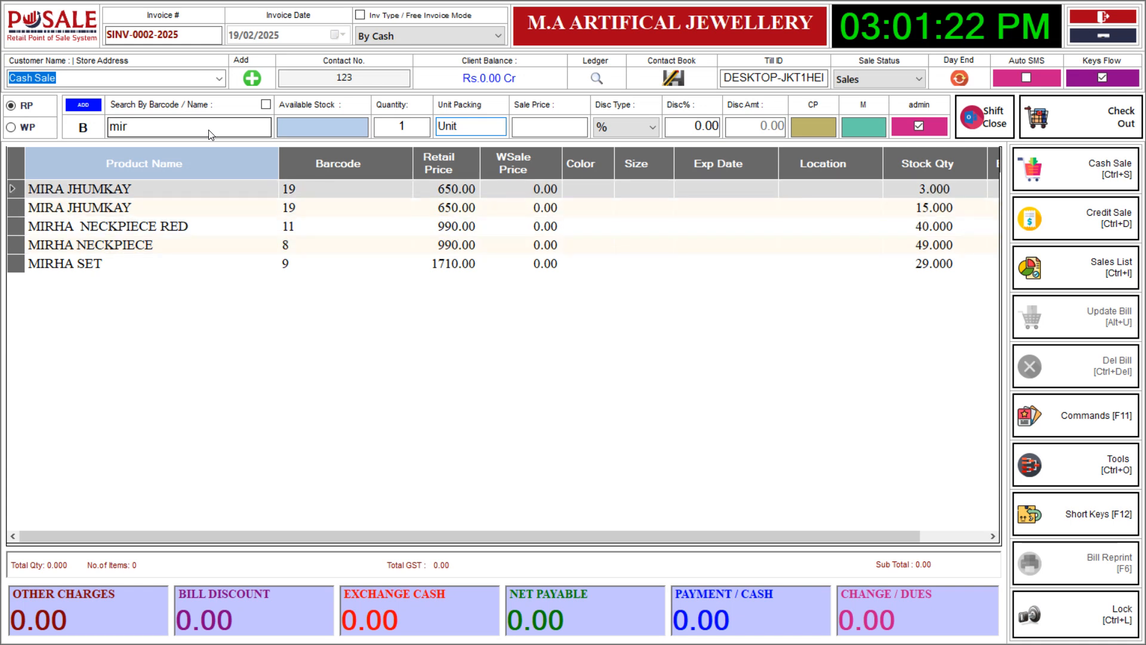
# Add one MIRHA NECKPIECE to the bill, complete it as a cash sale, and close the invoice print preview.
pyautogui.press('Down')
pyautogui.press('Down')
pyautogui.press('Down')
pyautogui.press('Return')
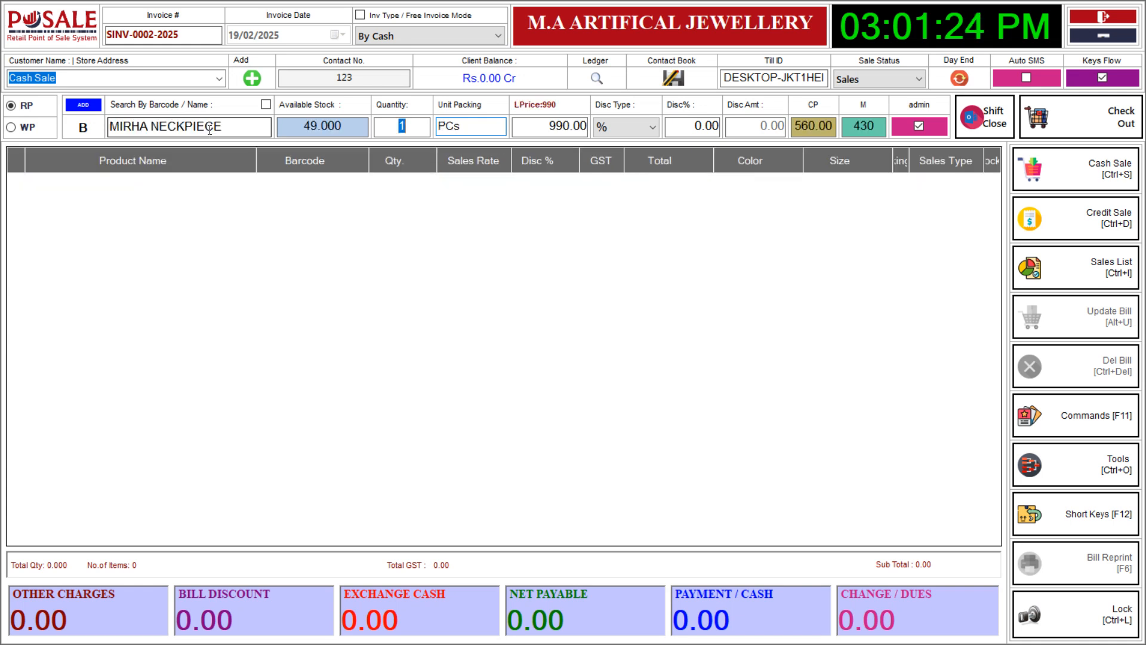
pyautogui.press('Return')
pyautogui.press('Return')
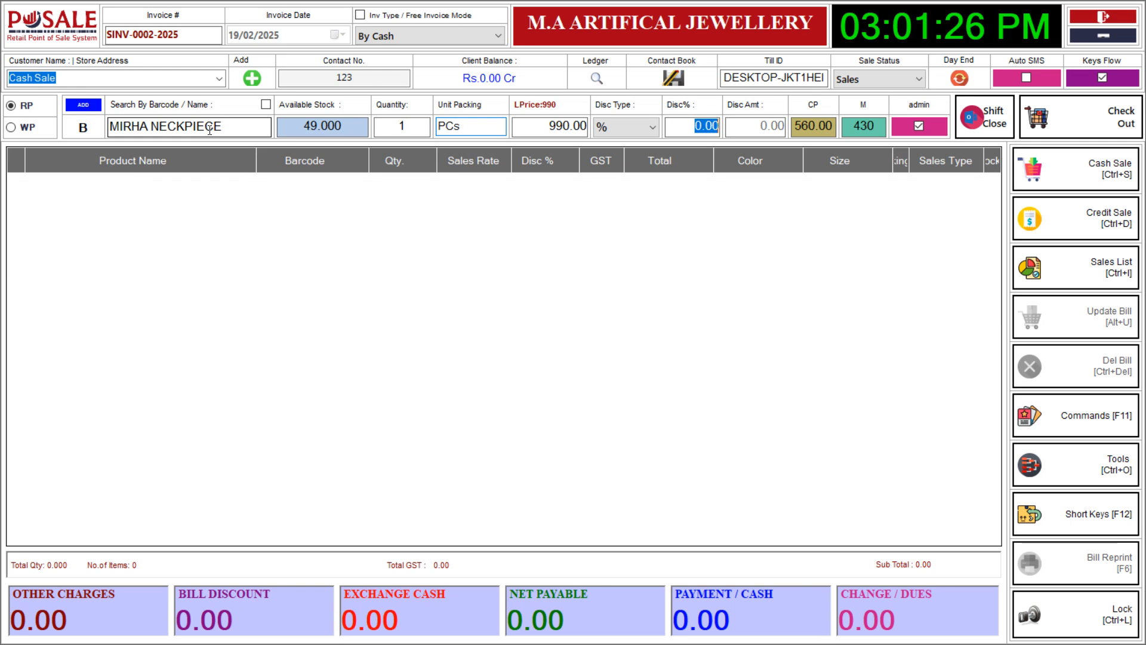
pyautogui.press('Return')
pyautogui.hotkey('ctrl', 's')
pyautogui.press('Return')
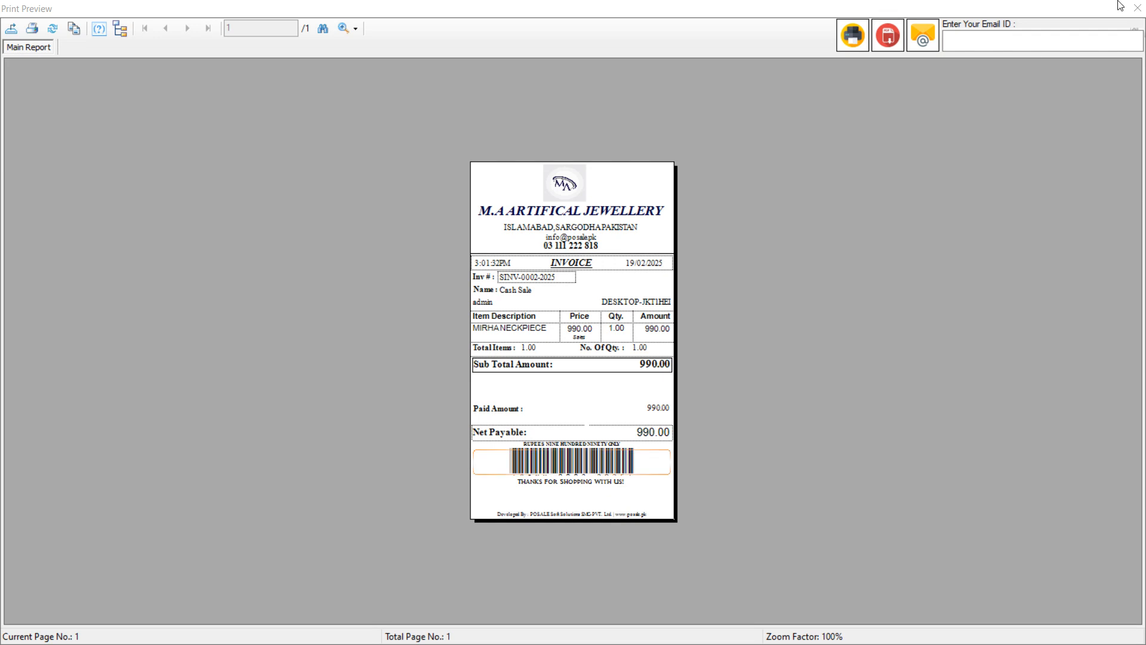
pyautogui.click(1137, 7)
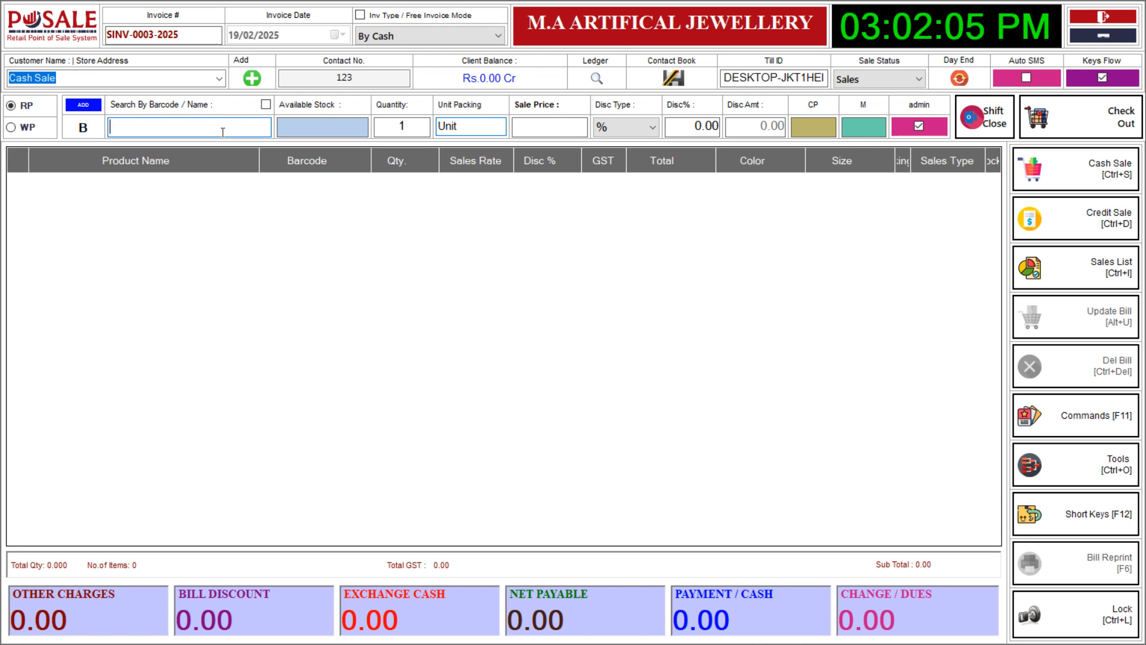
# Add the products with barcodes 2 and 3 to the new sales bill, one unit each.
pyautogui.write('2')
pyautogui.press('Return')
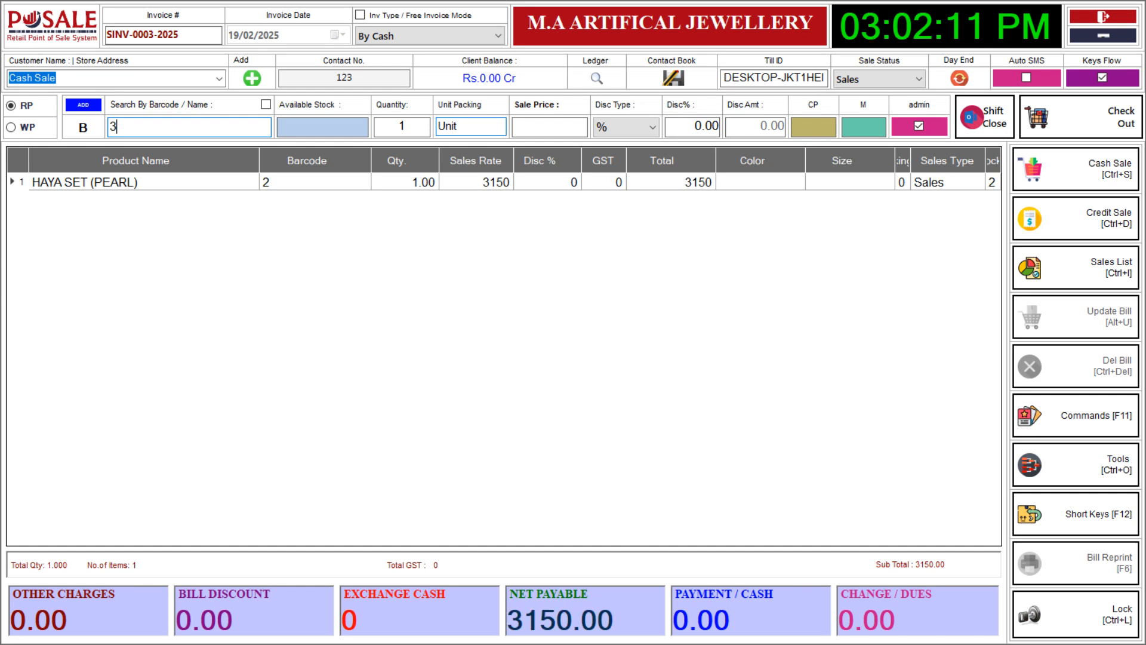
pyautogui.write('3')
pyautogui.press('Return')
pyautogui.press('Return')
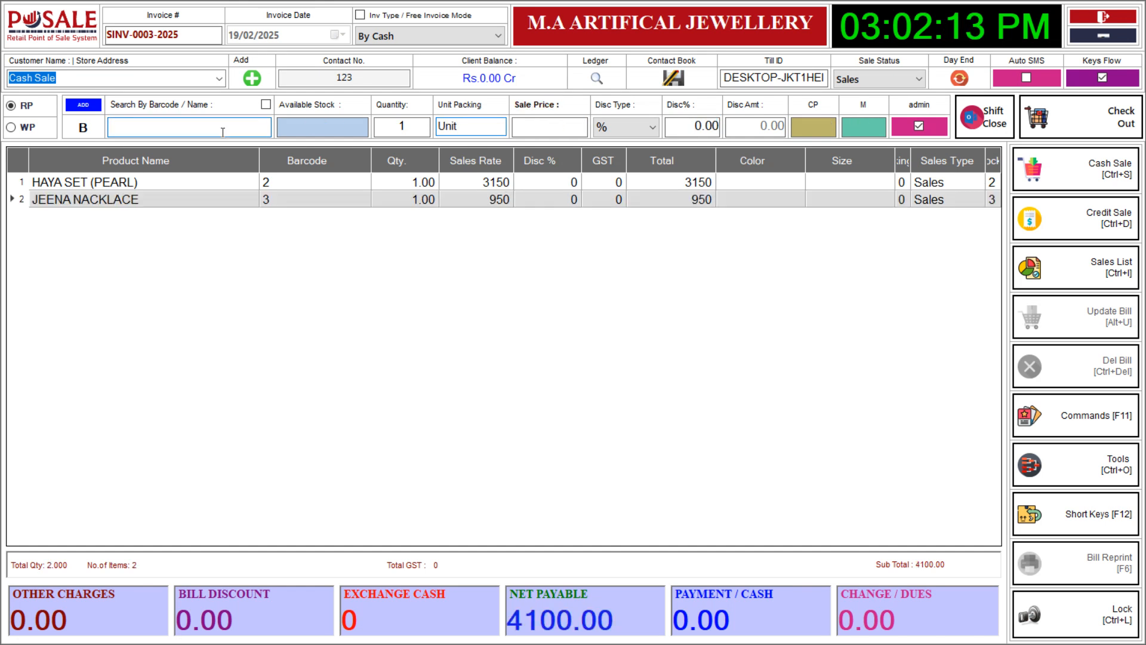
# Switch off Keys Flow and add one unit of the product with barcode 6 to the sales bill.
pyautogui.click(1102, 77)
pyautogui.click(250, 121)
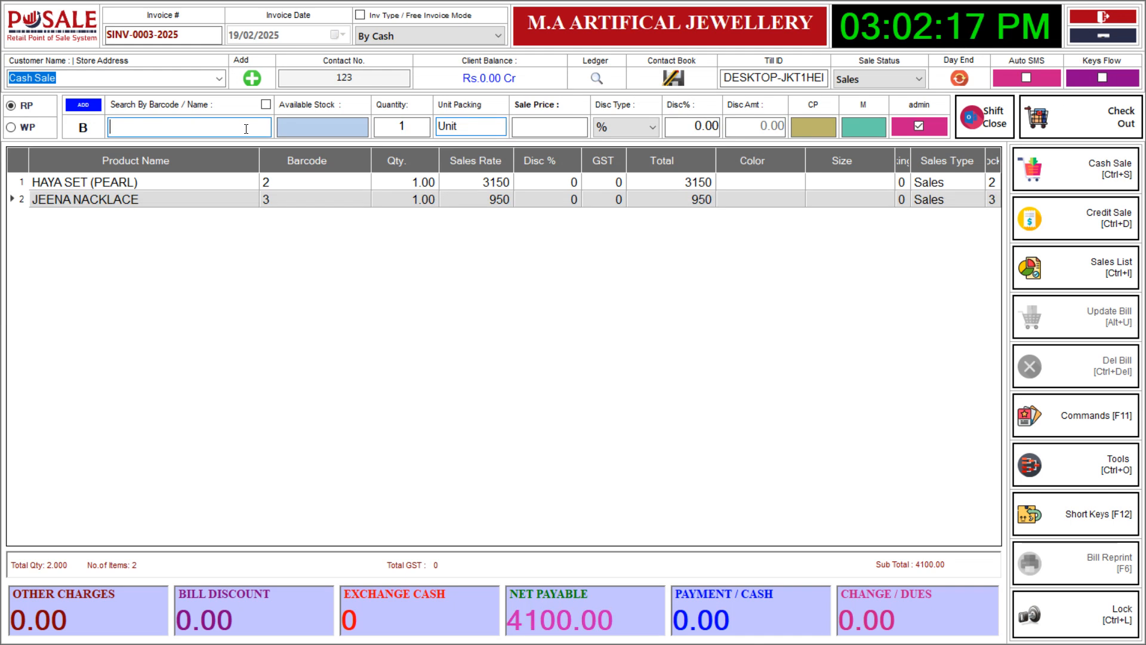
pyautogui.write('6')
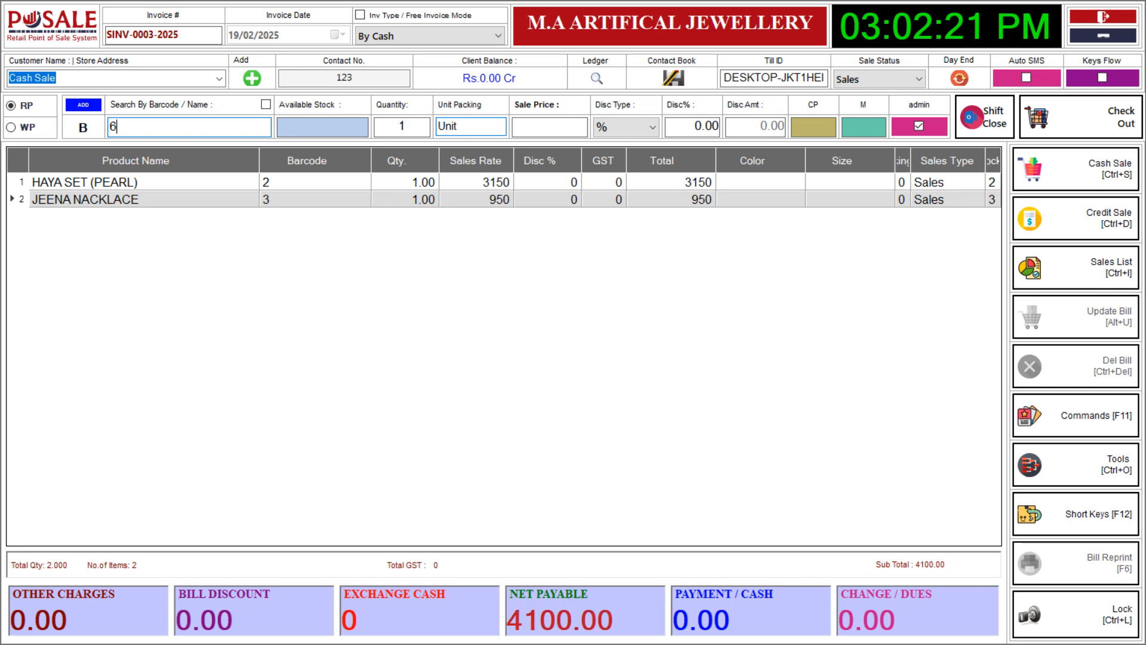
pyautogui.press('Return')
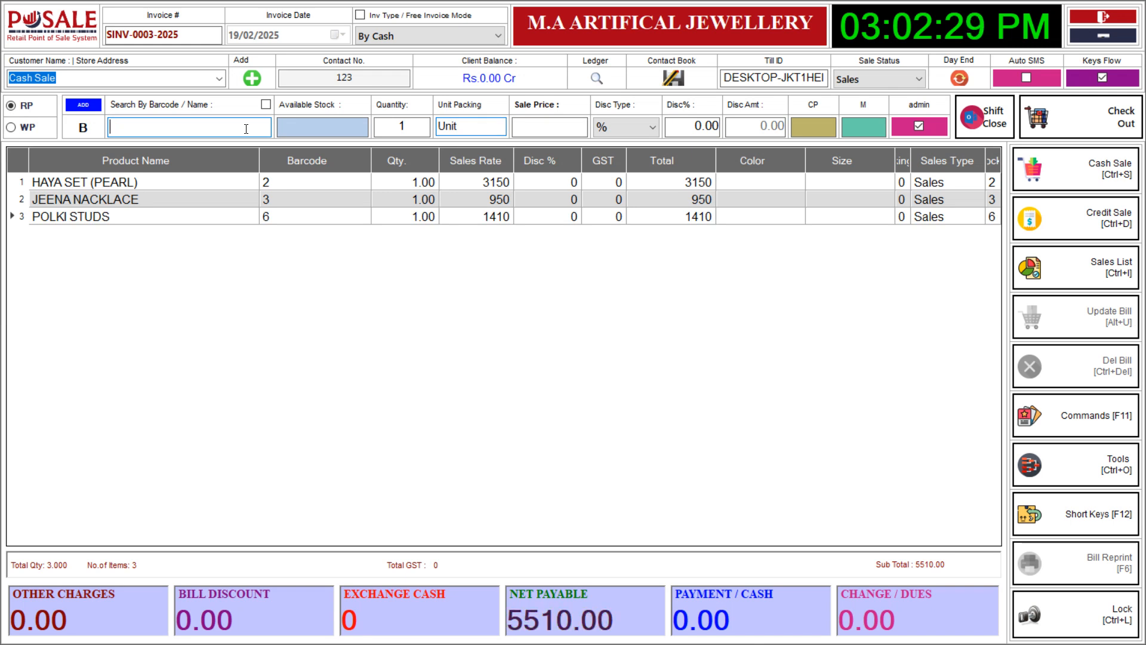
# Complete the bill as a cash sale, preview the invoice at Whole Page zoom, and leave the POS sales screen.
pyautogui.click(1074, 169)
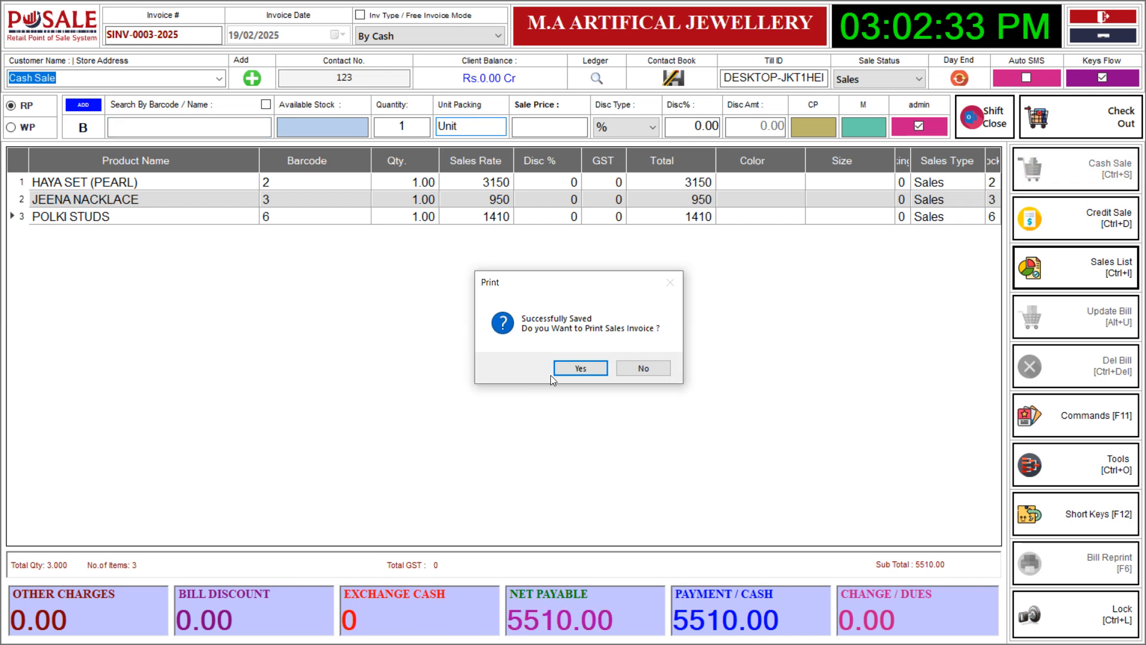
pyautogui.click(583, 369)
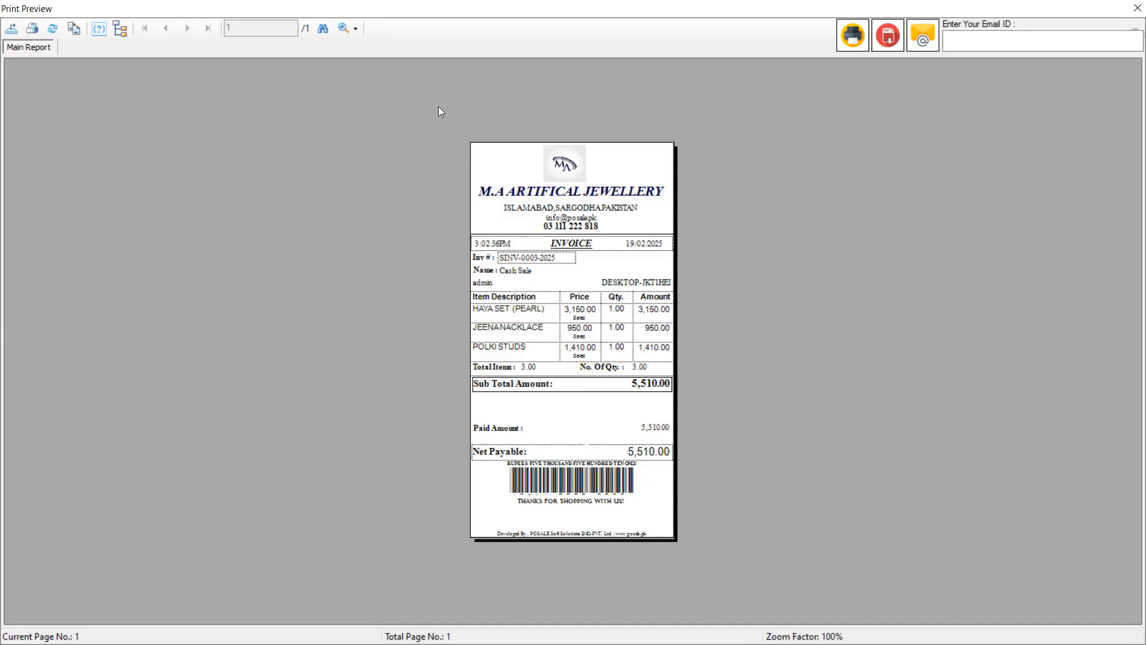
pyautogui.click(353, 29)
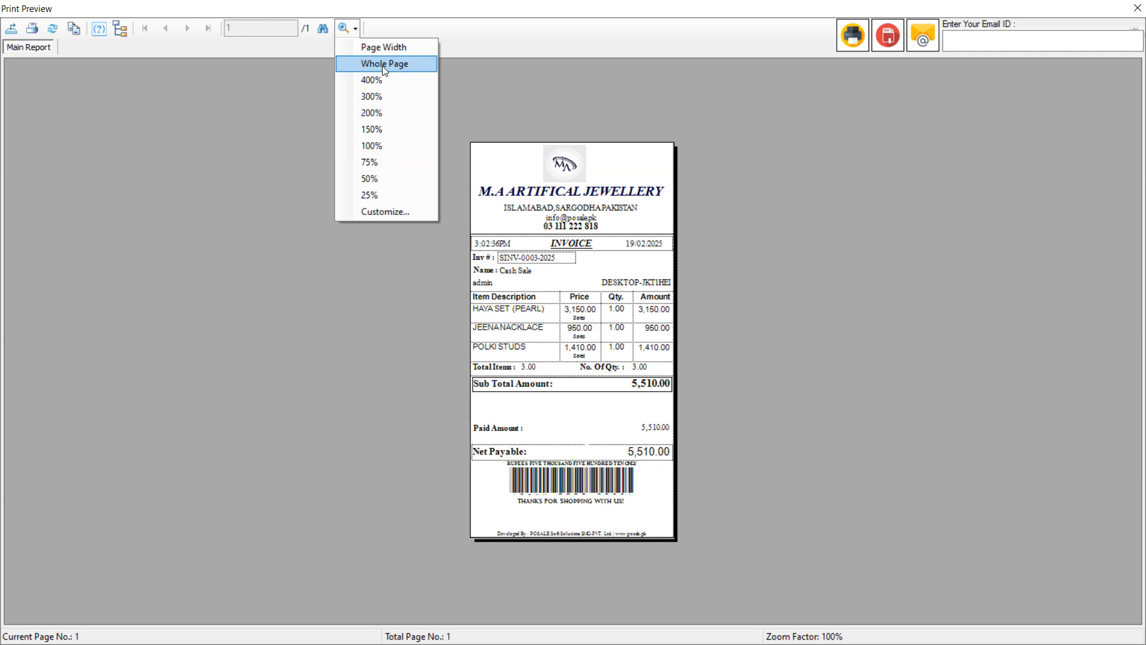
pyautogui.click(385, 64)
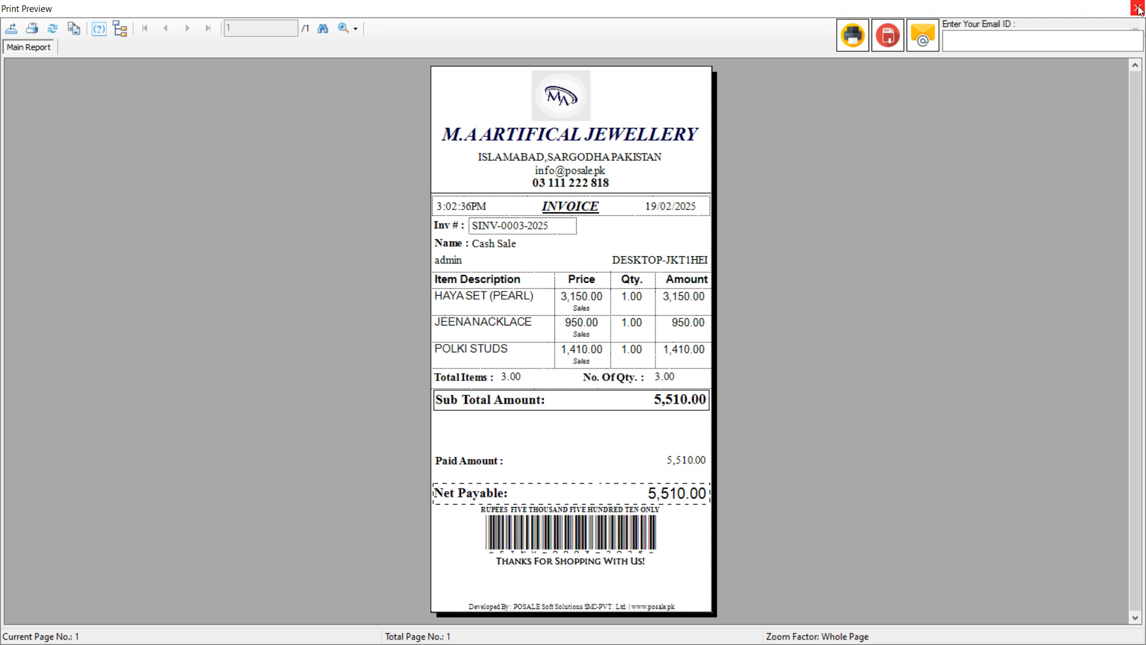
pyautogui.press('Escape')
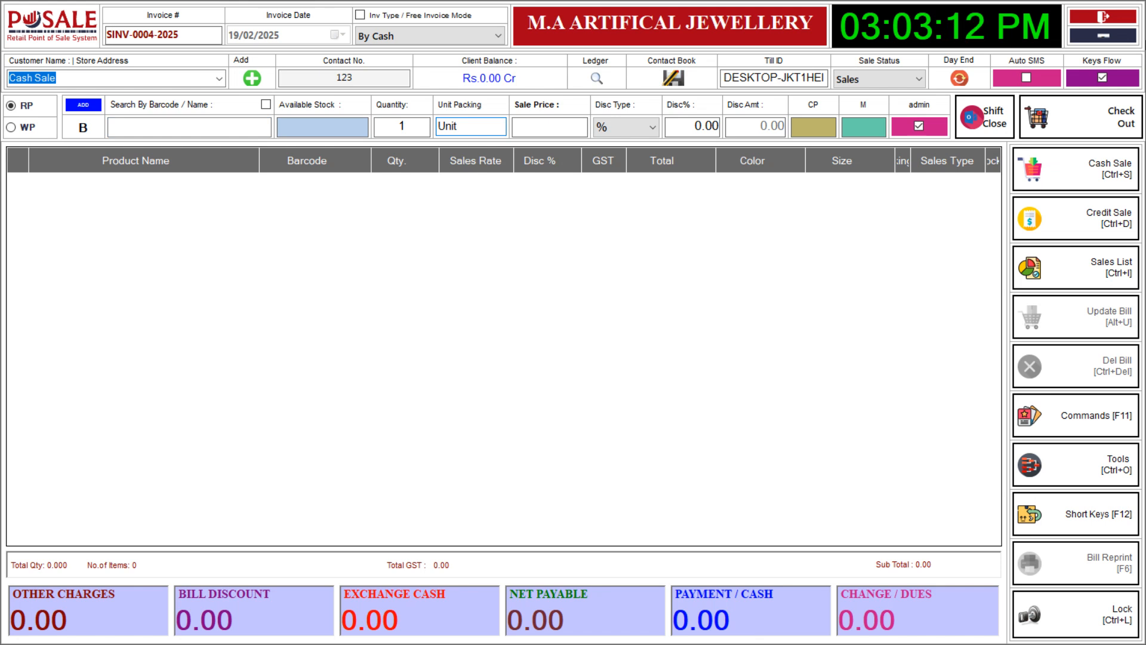
pyautogui.click(1100, 21)
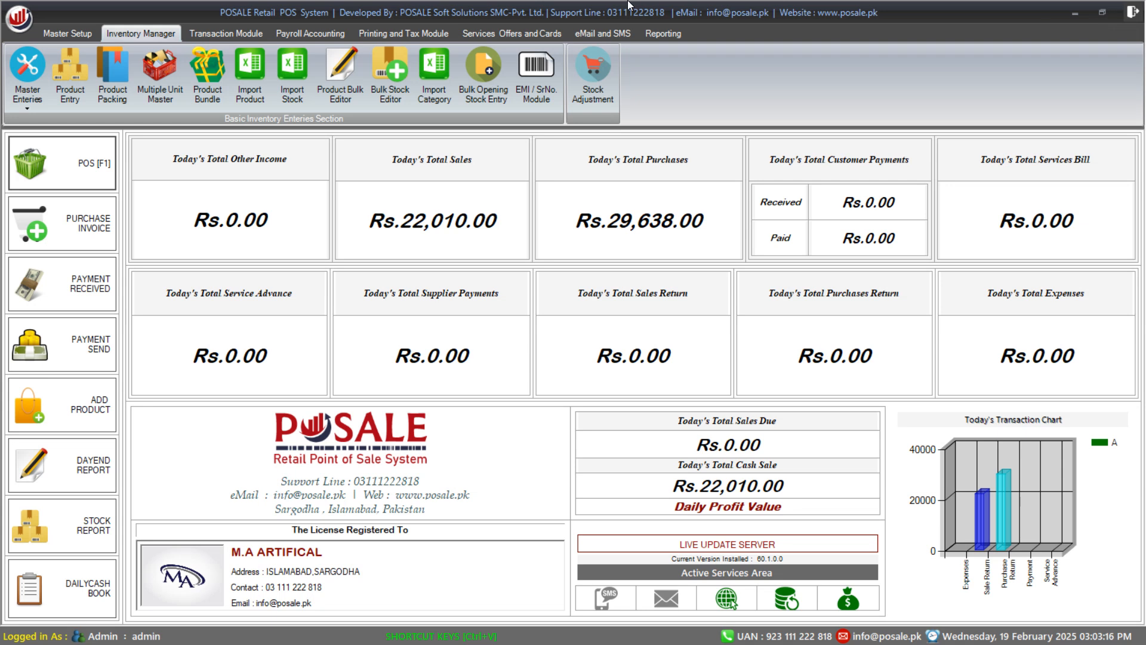
# Open the Purchase Return With Bill No. form to examine its fields, and close it without entering a return.
pyautogui.click(228, 34)
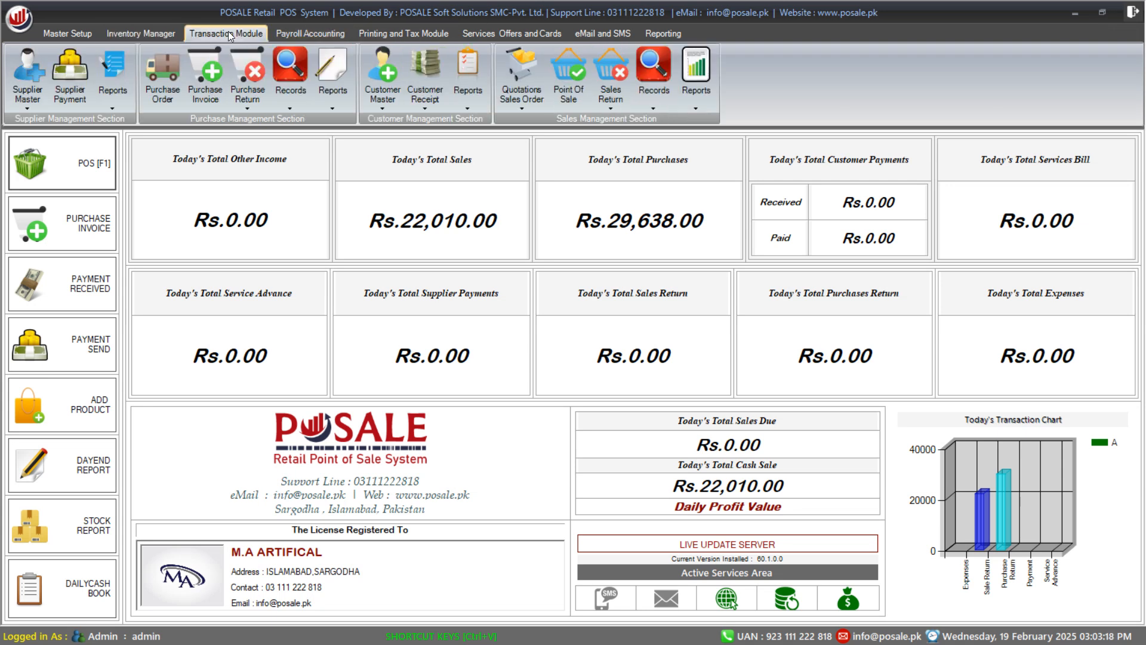
pyautogui.click(247, 110)
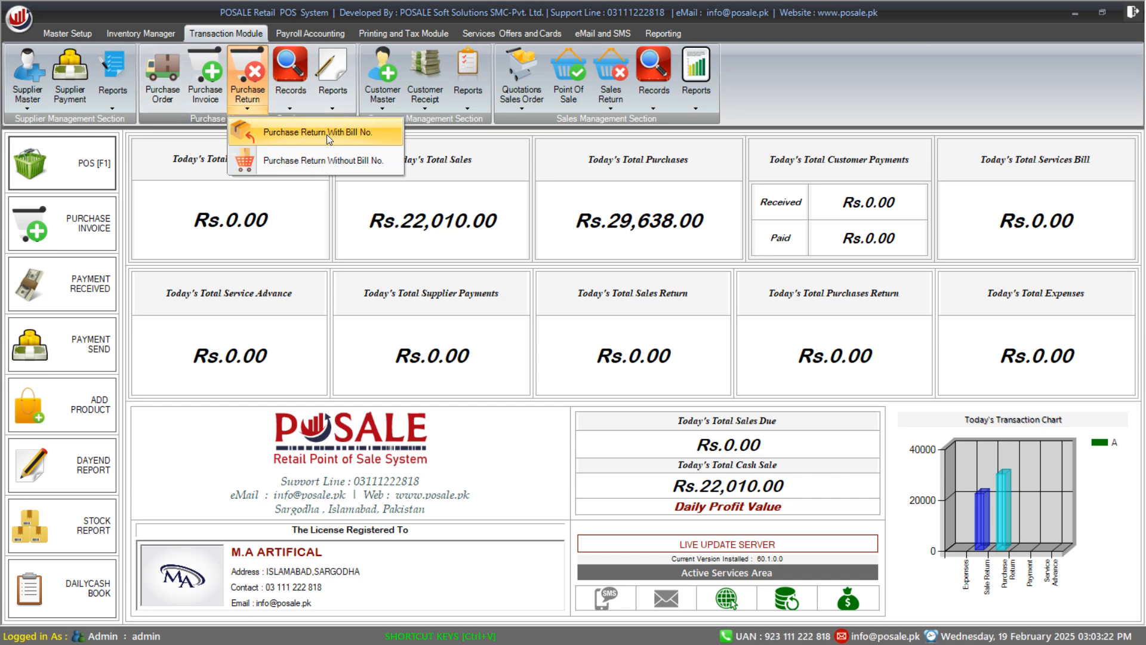
pyautogui.click(345, 131)
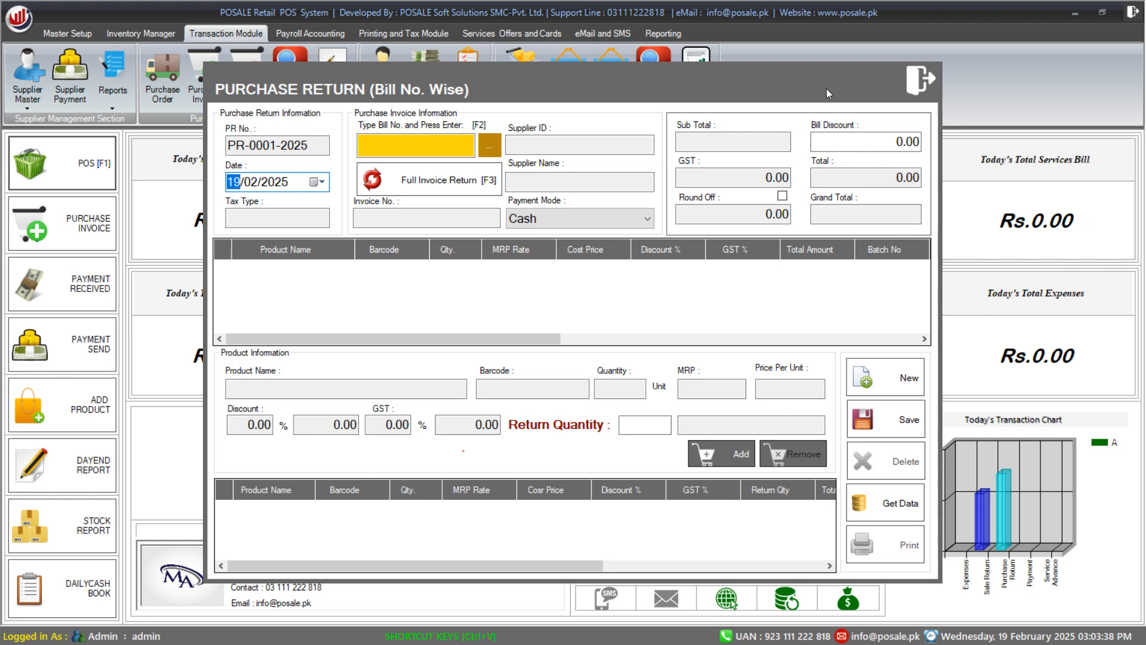
pyautogui.click(922, 83)
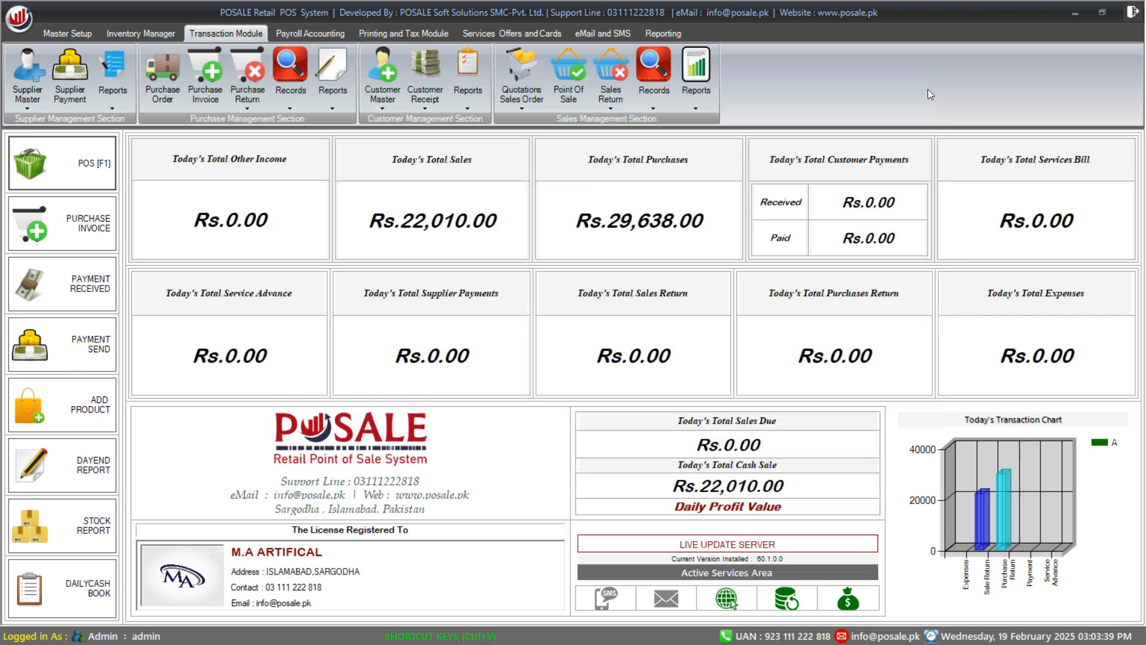
# Examine the supplier list and the Cash and Credit invoice types in the Purchase Return Without Bill No. form, and close it unsaved.
pyautogui.click(249, 108)
pyautogui.click(277, 166)
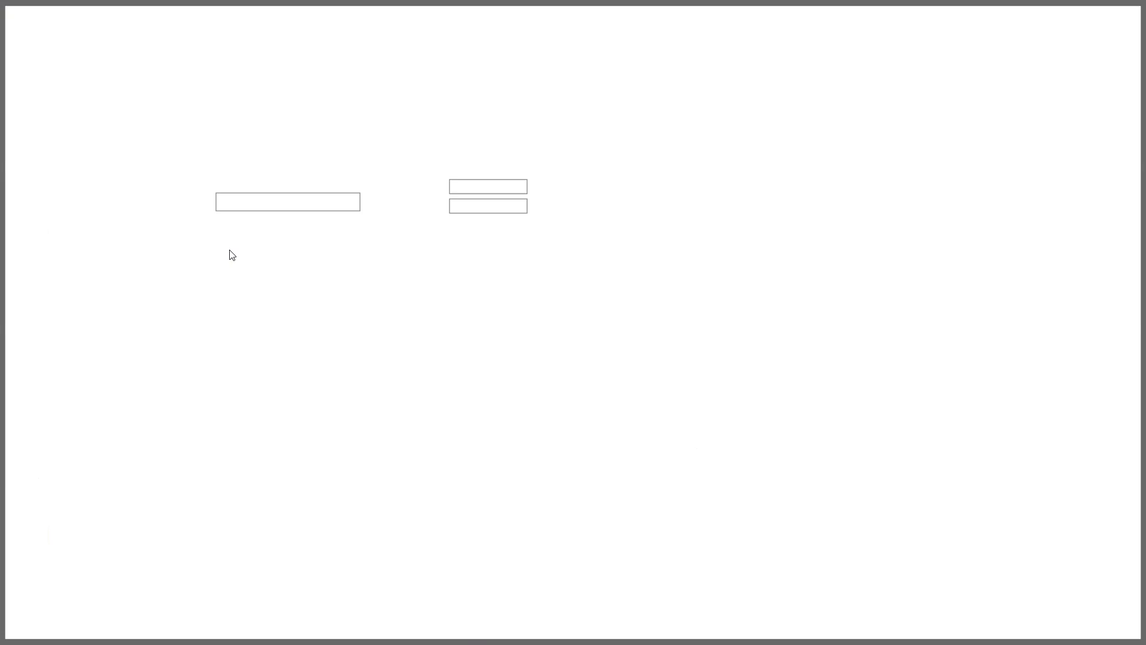
pyautogui.click(218, 125)
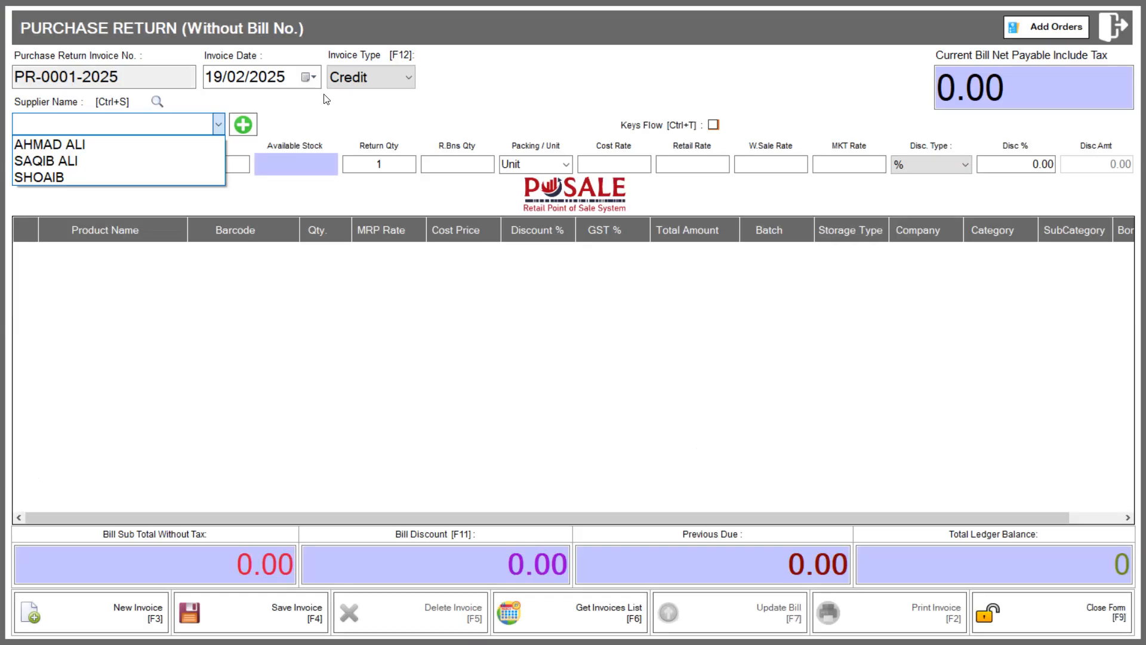
pyautogui.click(380, 76)
pyautogui.click(378, 76)
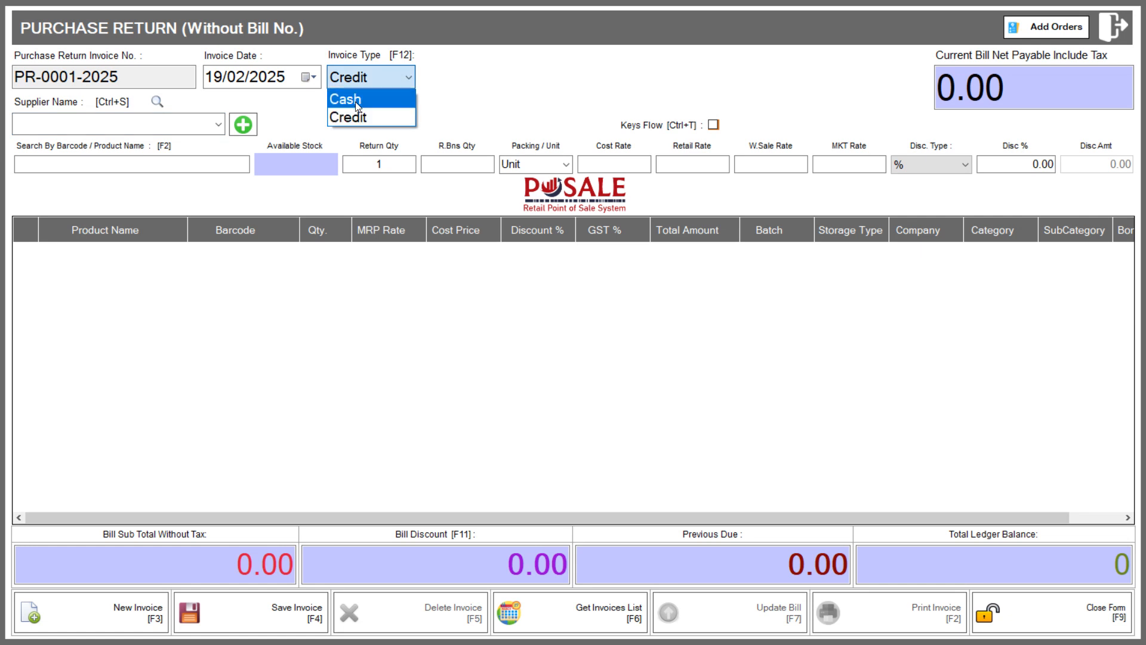
pyautogui.click(207, 171)
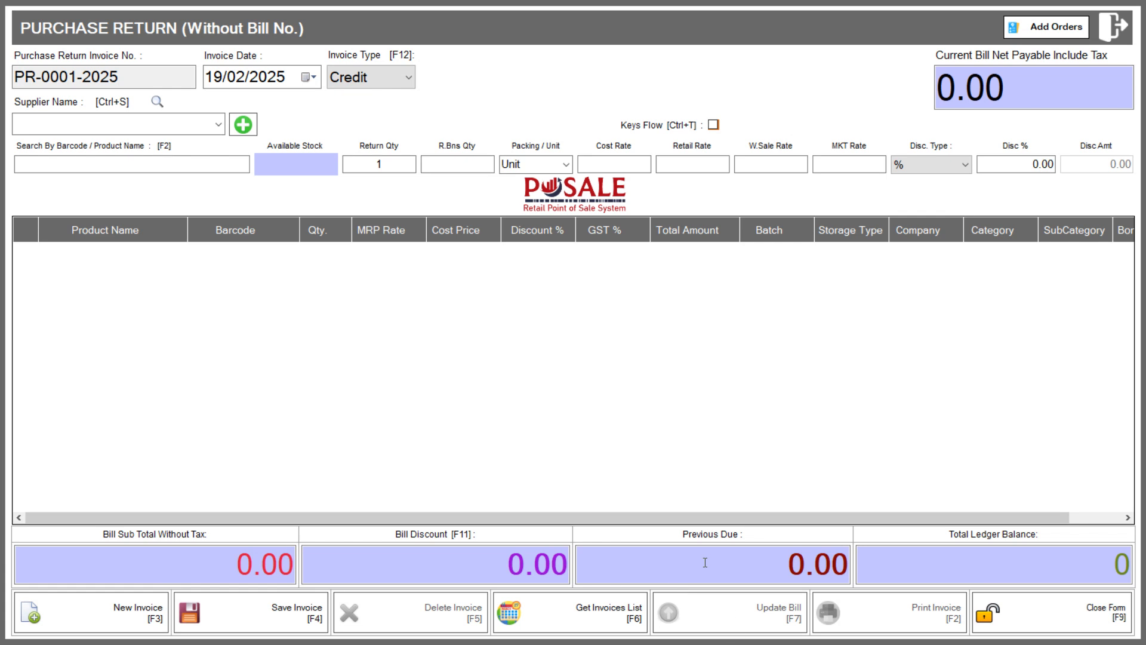
pyautogui.click(389, 80)
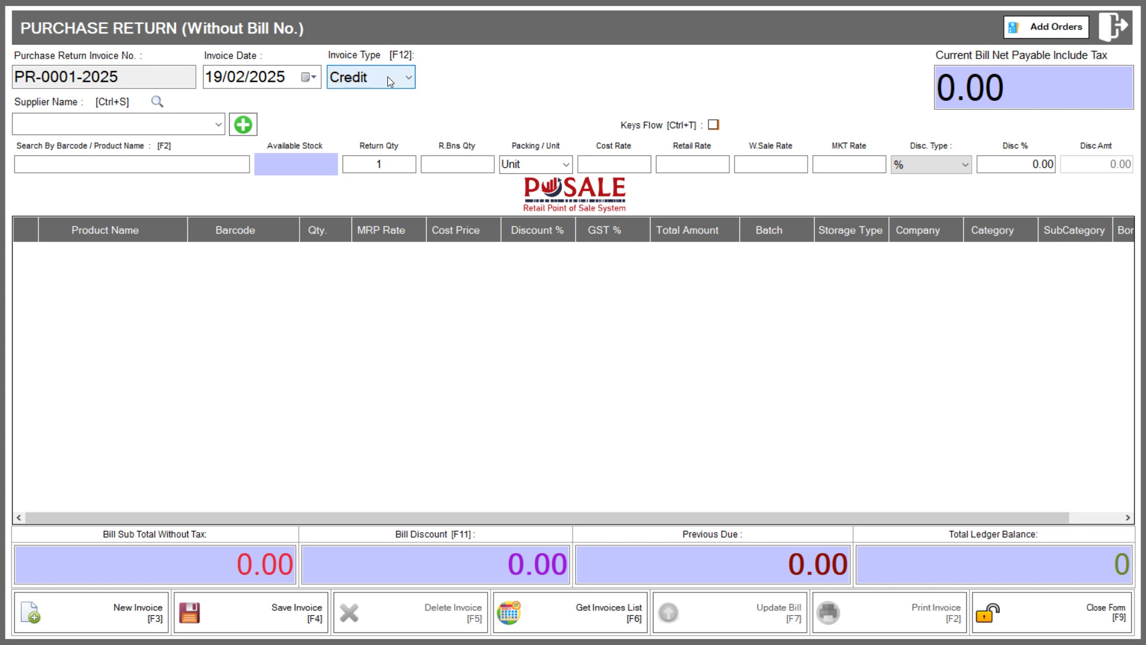
pyautogui.click(388, 76)
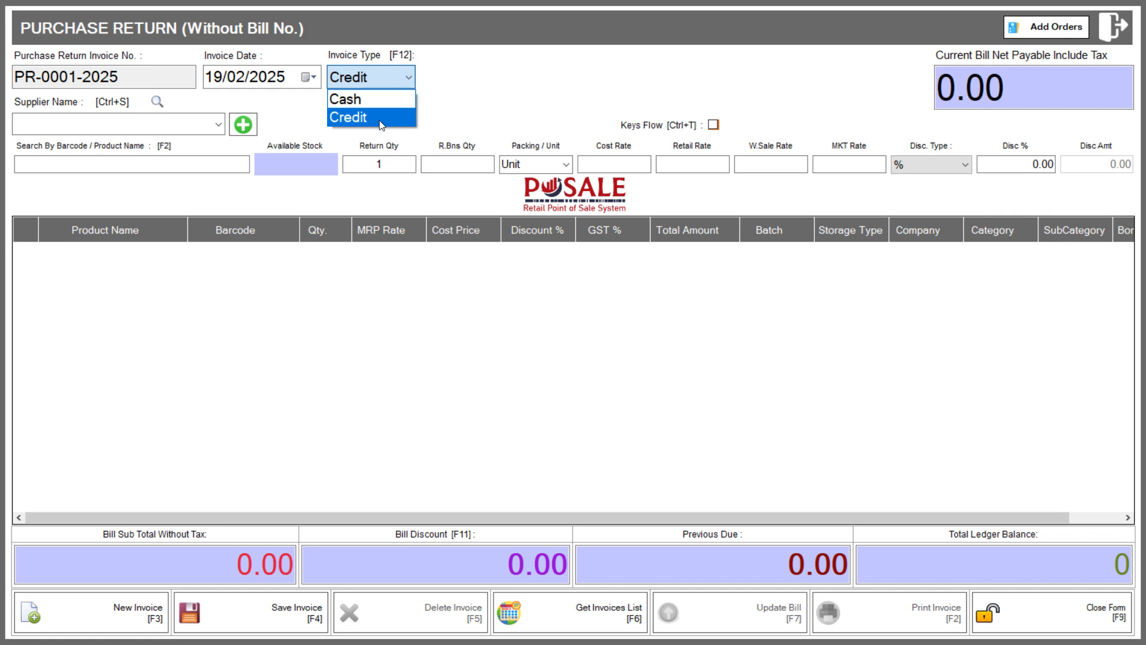
pyautogui.click(1113, 36)
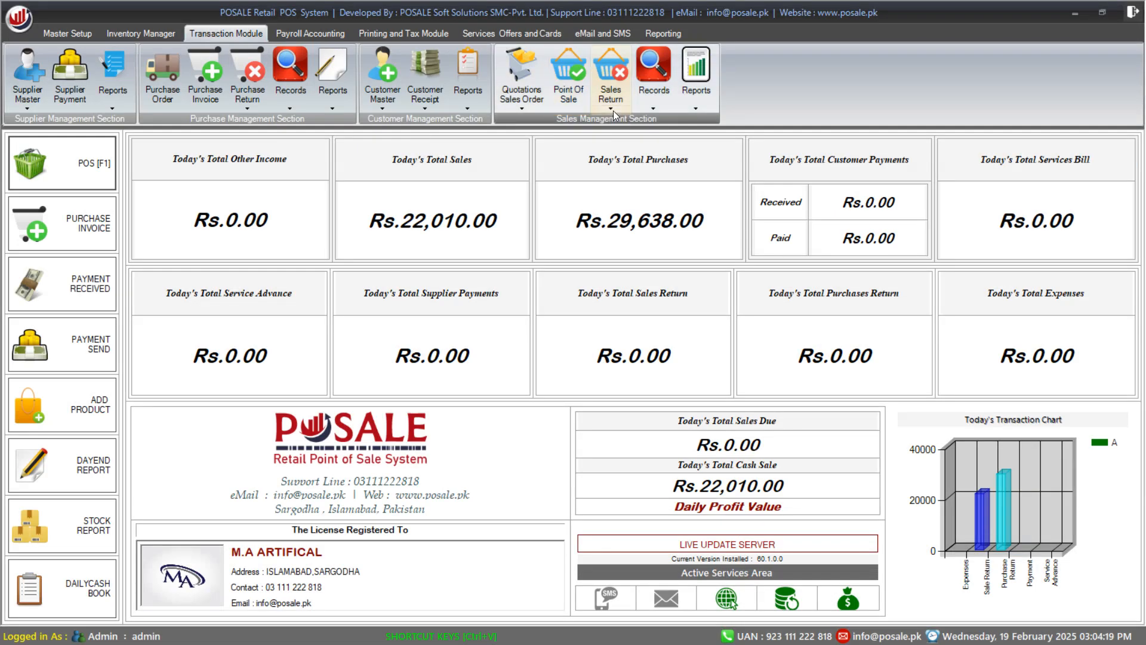
# Show the Sales Return choices for returns with and without a bill number.
pyautogui.click(614, 110)
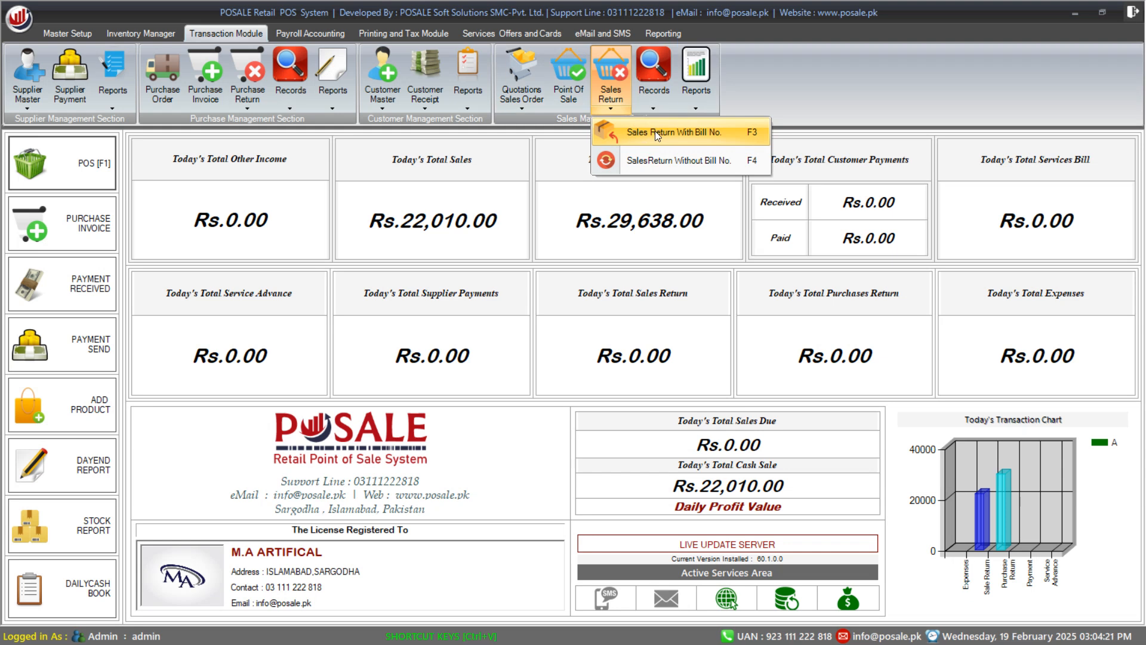